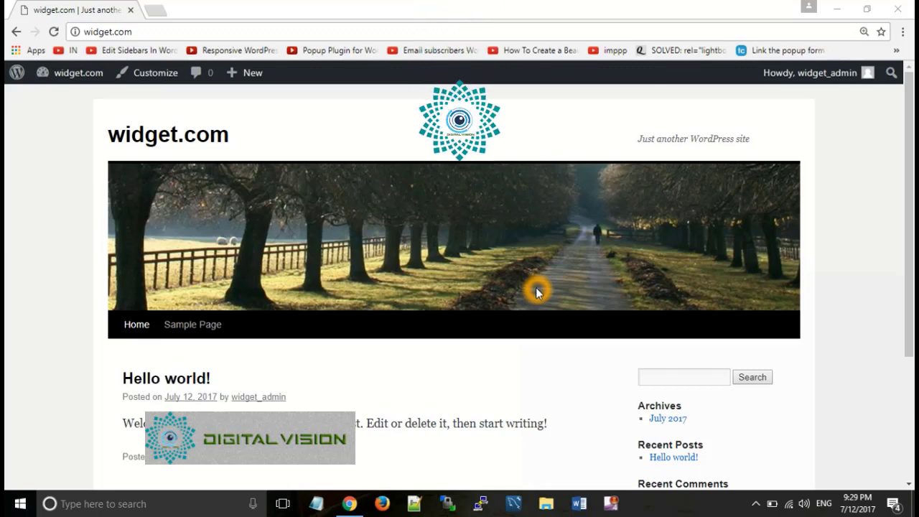
# Review the home page's sidebar widgets and open the Appearance Widgets page in the site's admin dashboard.
pyautogui.scroll(-3, 537, 291)
pyautogui.scroll(1, 733, 219)
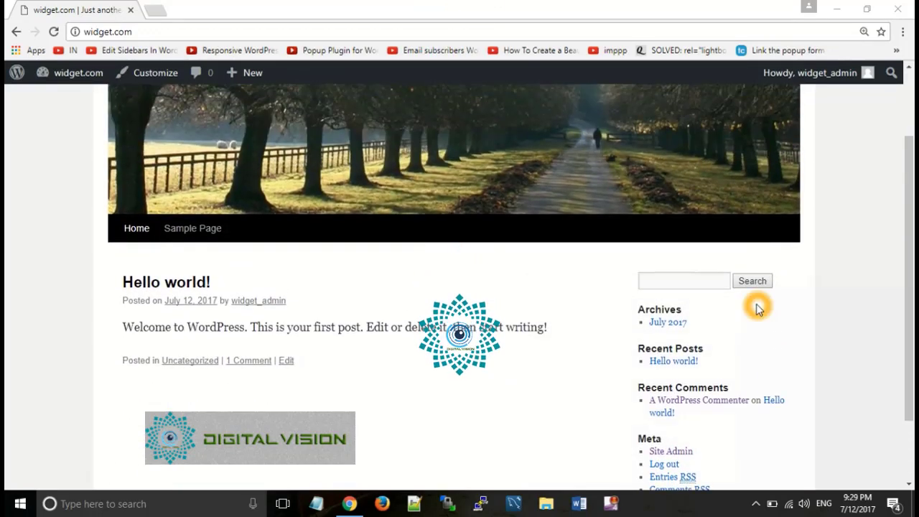
pyautogui.scroll(-1, 757, 303)
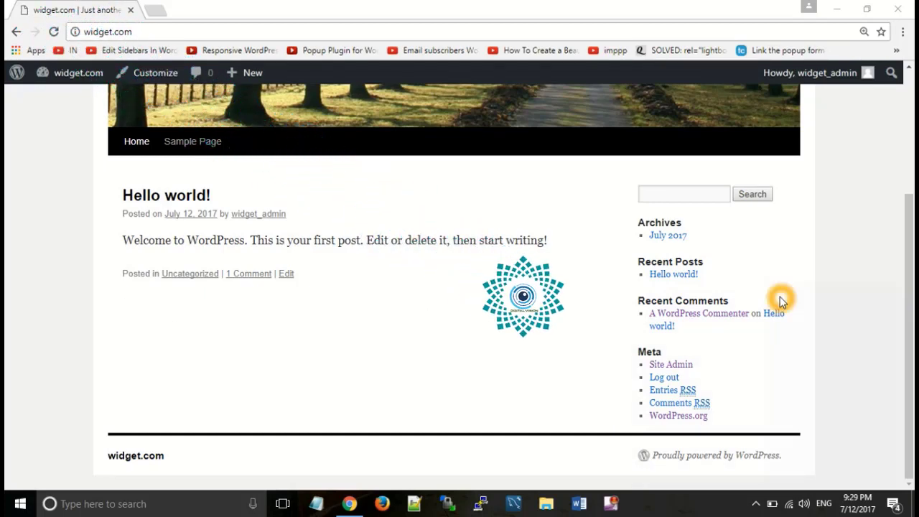
pyautogui.click(665, 291)
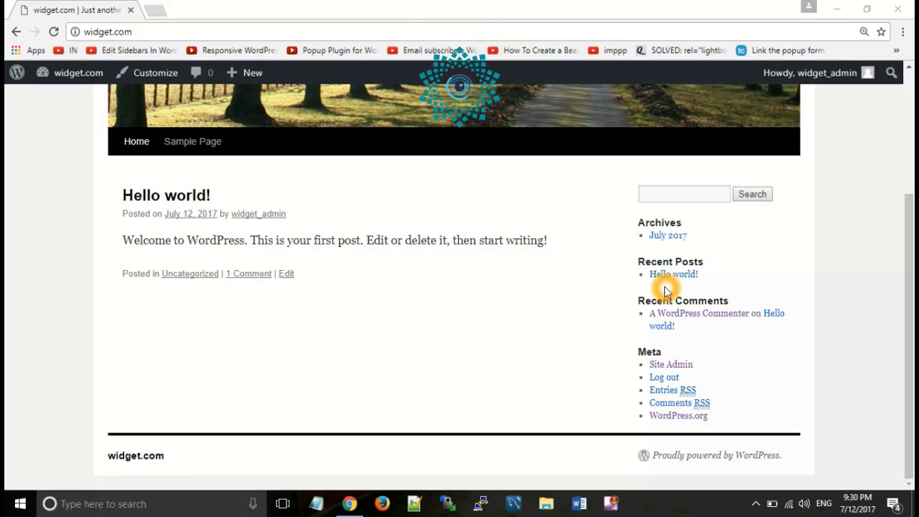
pyautogui.scroll(3, 664, 290)
pyautogui.moveTo(83, 76)
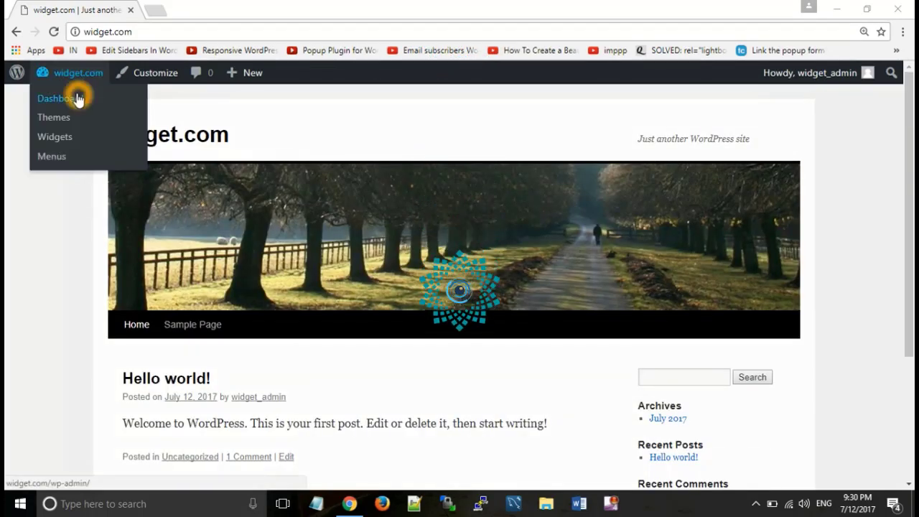
pyautogui.click(78, 99)
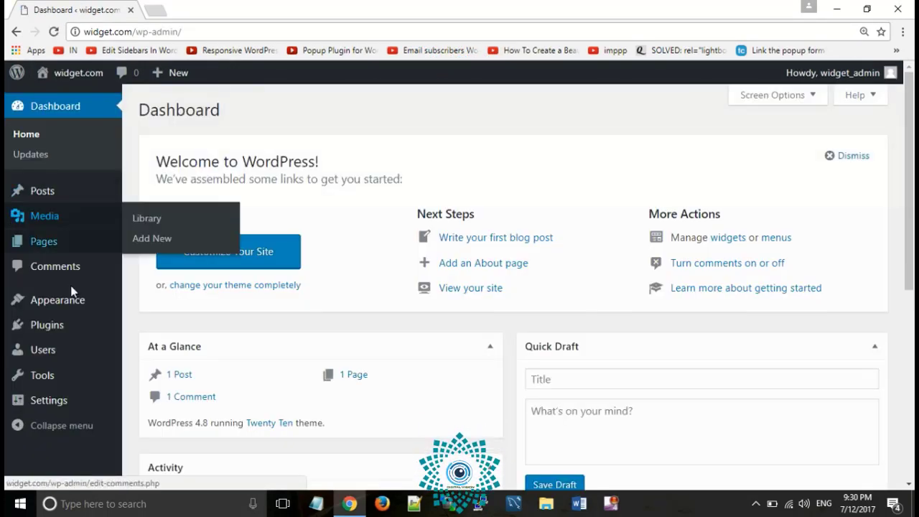
pyautogui.click(71, 305)
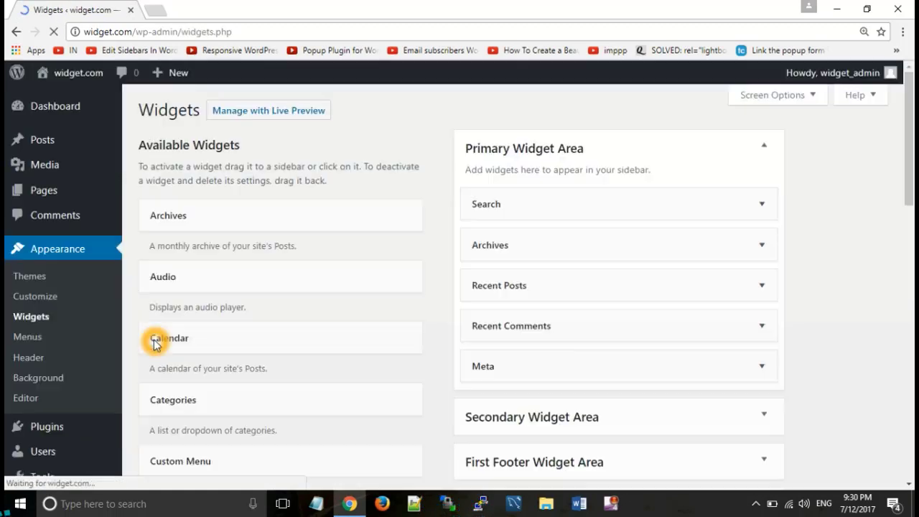
# Examine the available widgets and the primary, secondary and footer widget areas on the Widgets page.
pyautogui.moveTo(154, 344); pyautogui.dragTo(464, 230)
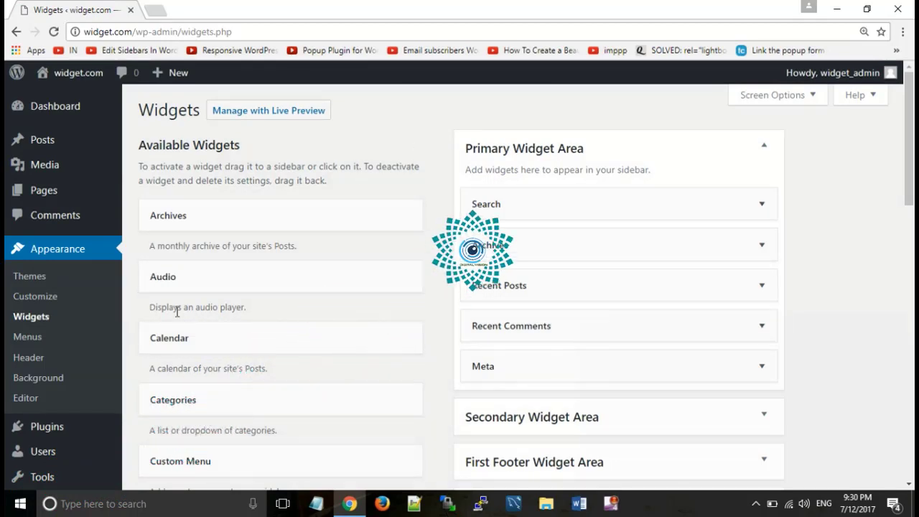
pyautogui.click(246, 222)
pyautogui.scroll(-4, 246, 222)
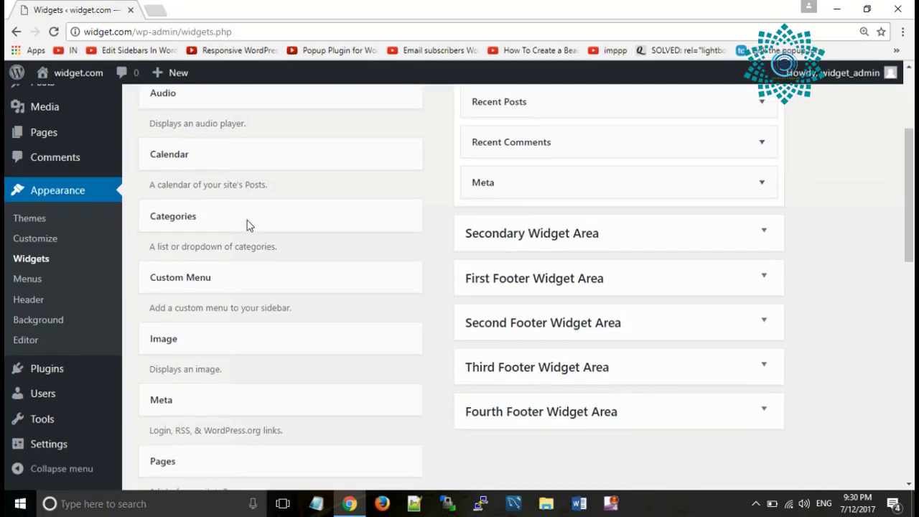
pyautogui.click(248, 220)
pyautogui.click(251, 150)
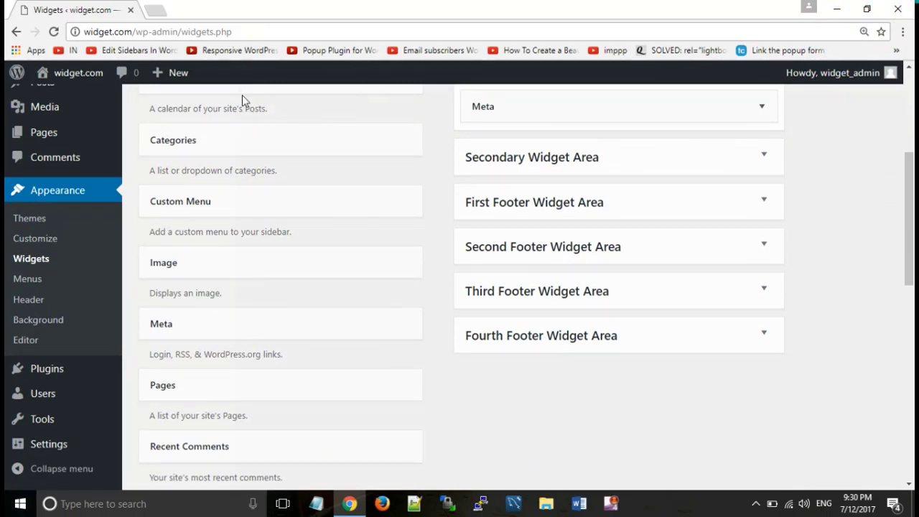
pyautogui.scroll(-2, 208, 237)
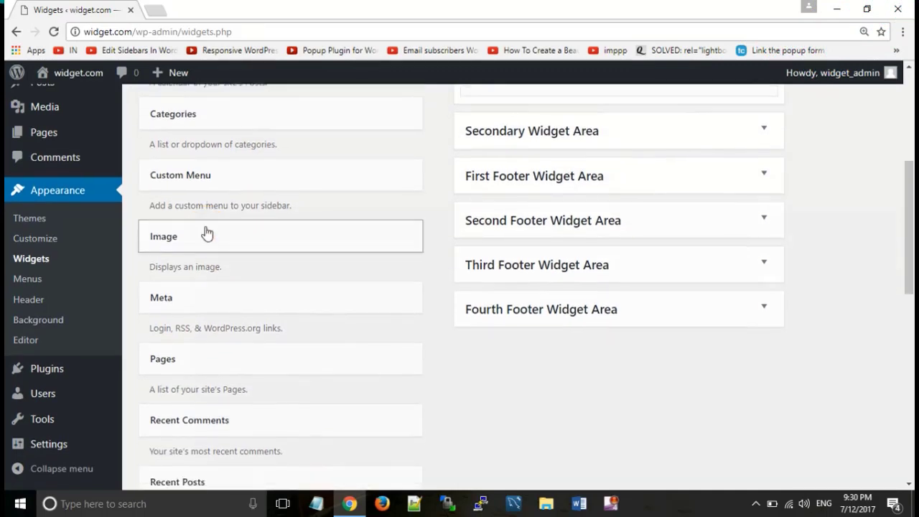
pyautogui.moveTo(206, 234); pyautogui.dragTo(221, 399)
pyautogui.click(545, 328)
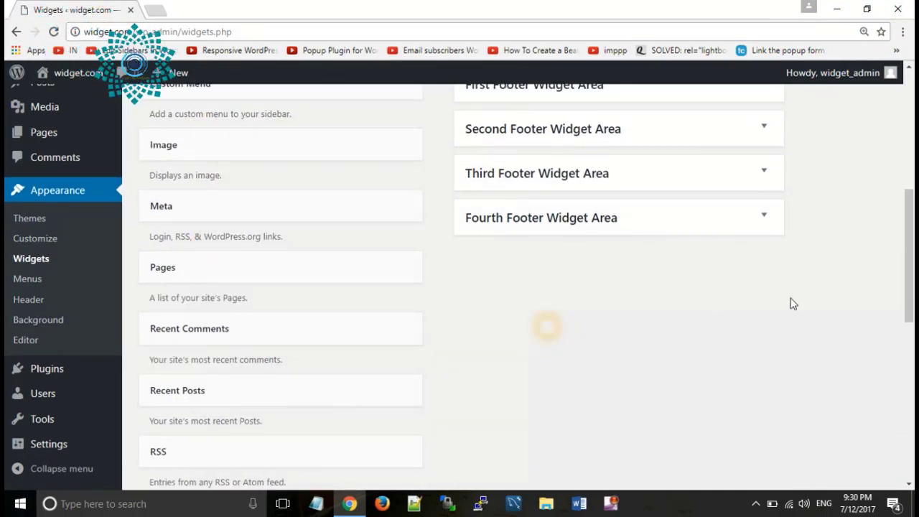
pyautogui.moveTo(909, 312); pyautogui.dragTo(897, 188)
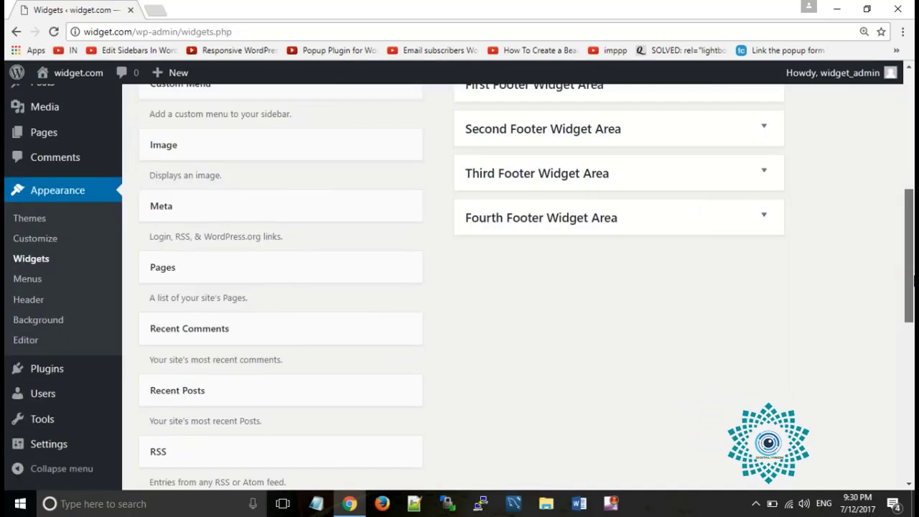
pyautogui.moveTo(909, 287); pyautogui.dragTo(909, 169)
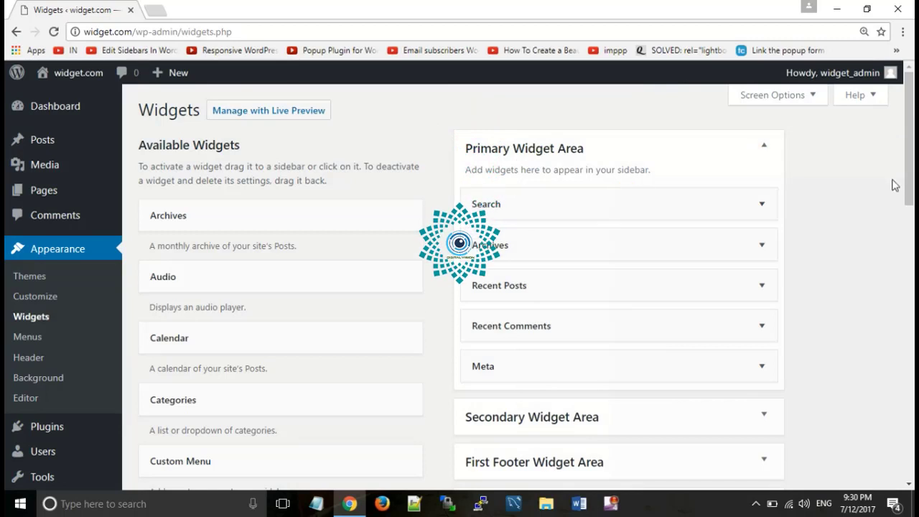
pyautogui.moveTo(906, 176); pyautogui.dragTo(910, 228)
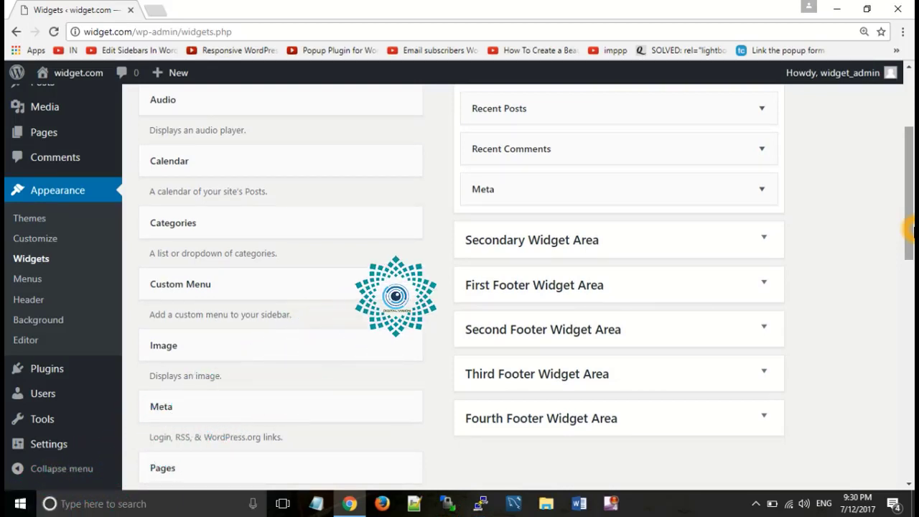
pyautogui.moveTo(910, 228); pyautogui.dragTo(910, 173)
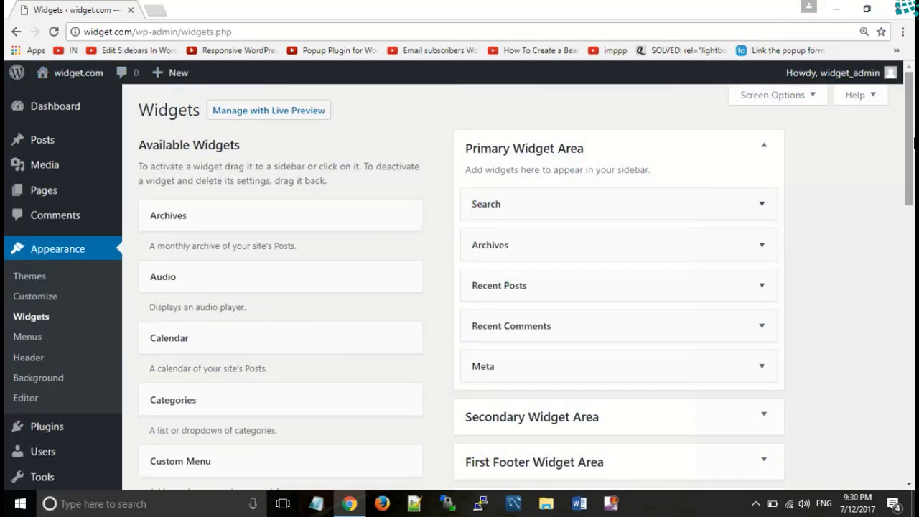
pyautogui.moveTo(910, 143)
pyautogui.mouseDown()
pyautogui.moveTo(909, 282)
pyautogui.moveTo(912, 144)
pyautogui.mouseUp()
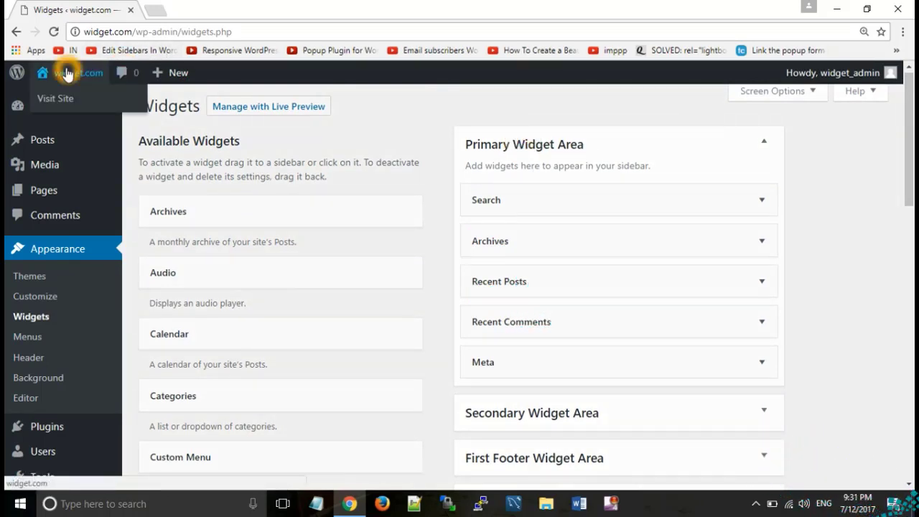
# Open the widget.com front page in a new browser tab, switch to it and reload it.
pyautogui.rightClick(66, 73)
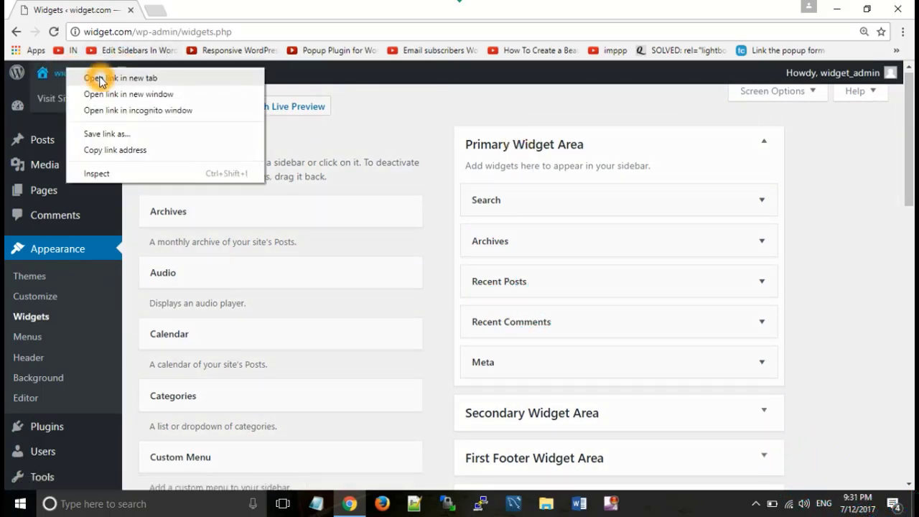
pyautogui.click(99, 77)
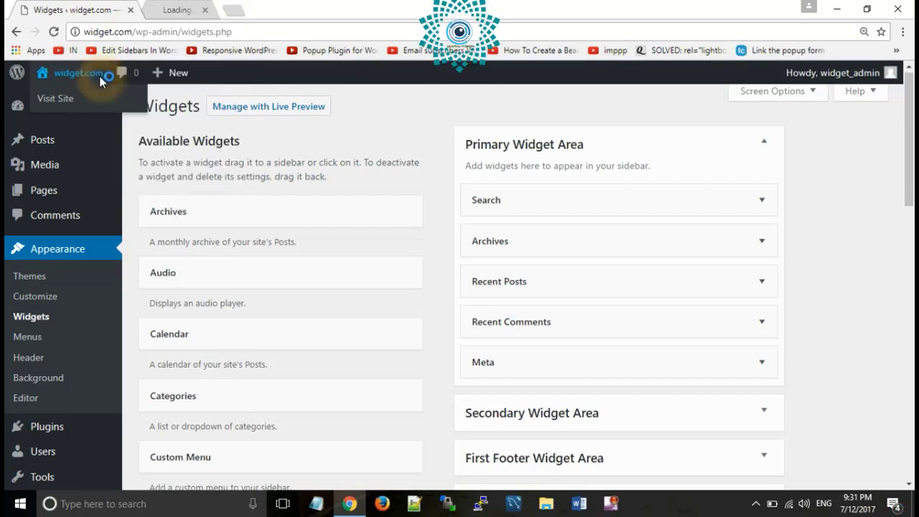
pyautogui.click(207, 8)
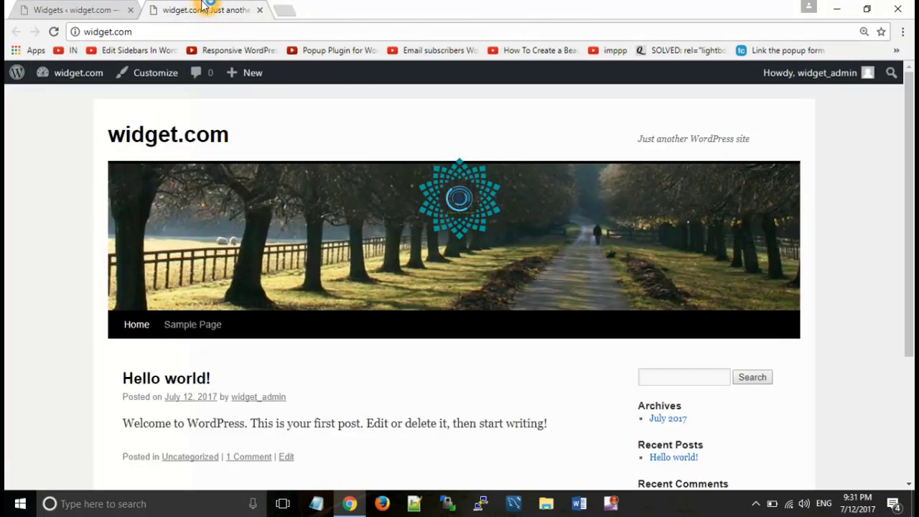
pyautogui.click(53, 31)
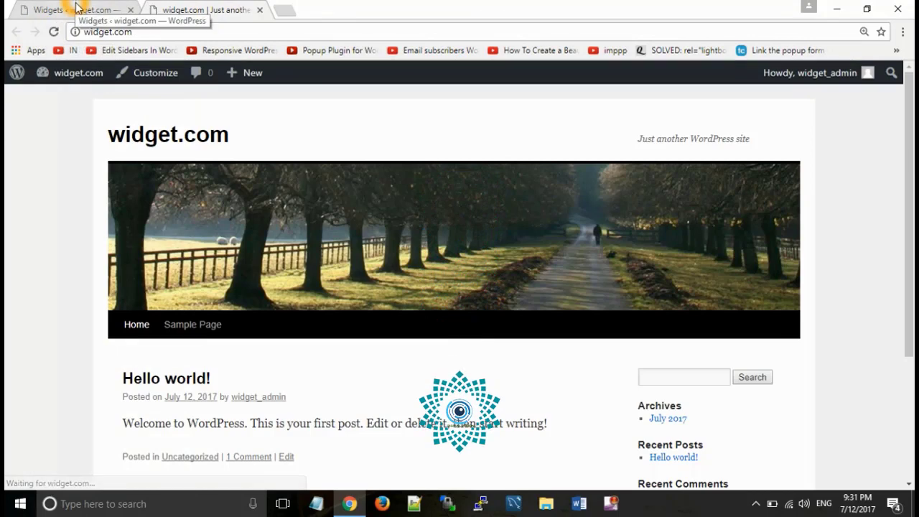
# Remove the Archives widget from the Primary Widget Area and reload the site's front page to check the sidebar.
pyautogui.click(74, 9)
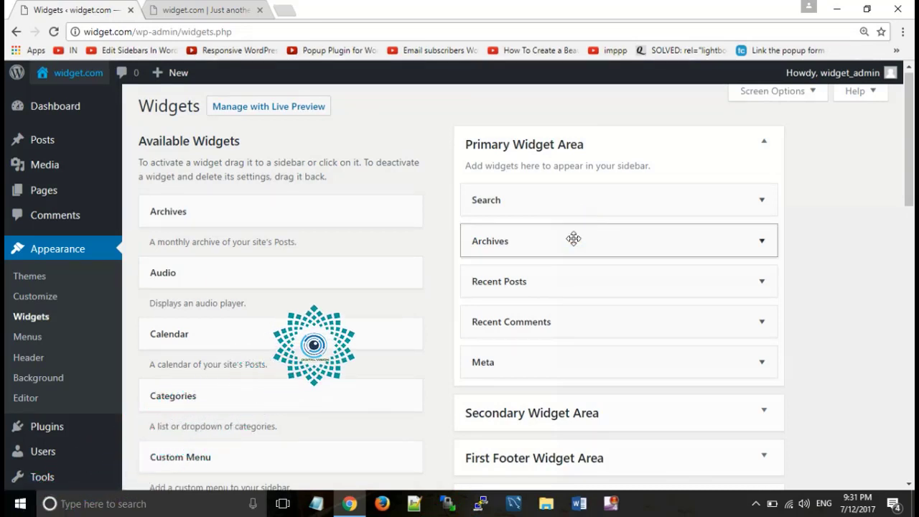
pyautogui.moveTo(574, 240); pyautogui.dragTo(232, 242)
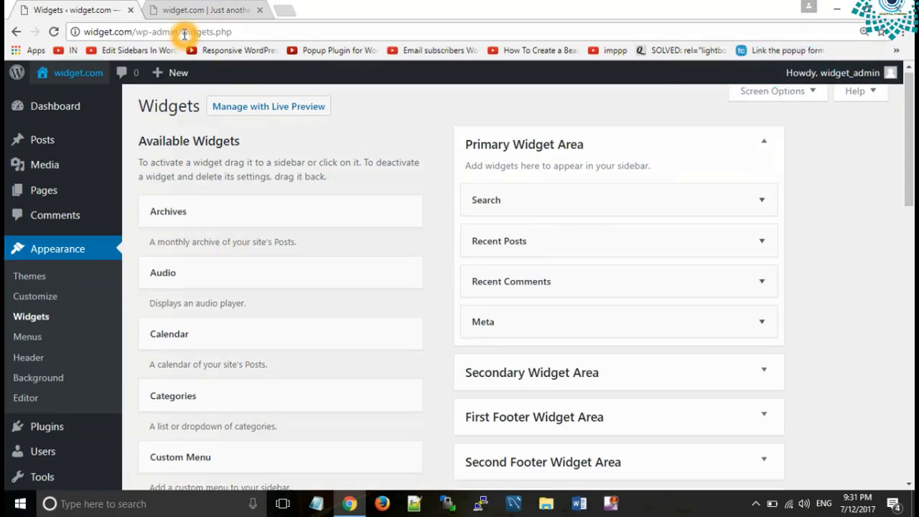
pyautogui.click(186, 6)
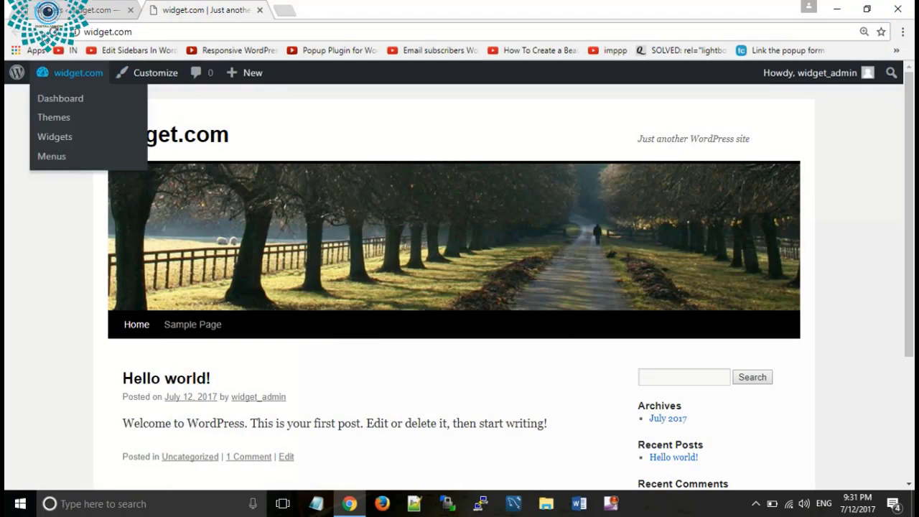
pyautogui.click(53, 31)
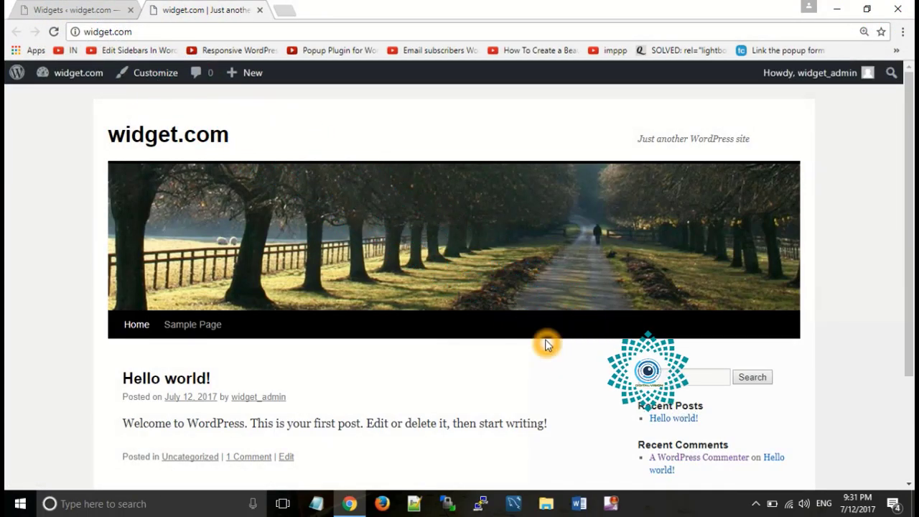
# Remove the Search widget from the Primary Widget Area and check the sidebar on the reloaded front page.
pyautogui.click(79, 10)
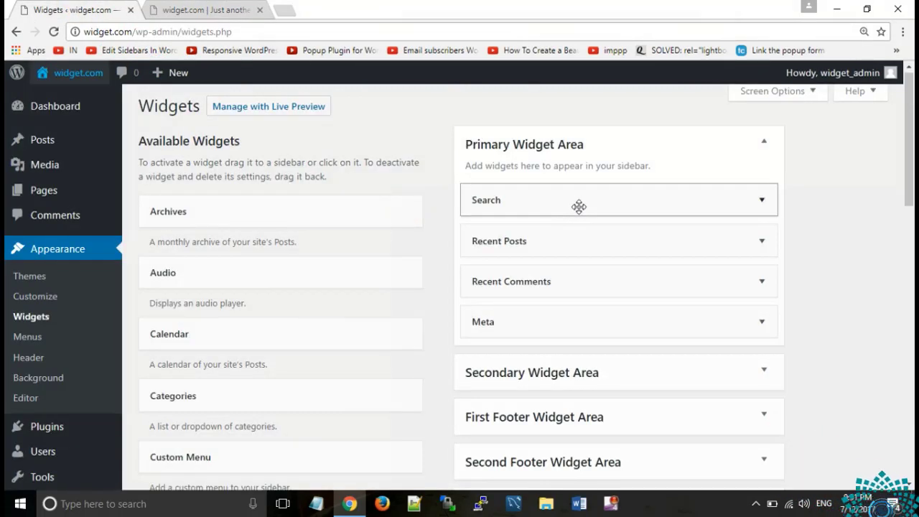
pyautogui.moveTo(579, 209); pyautogui.dragTo(211, 242)
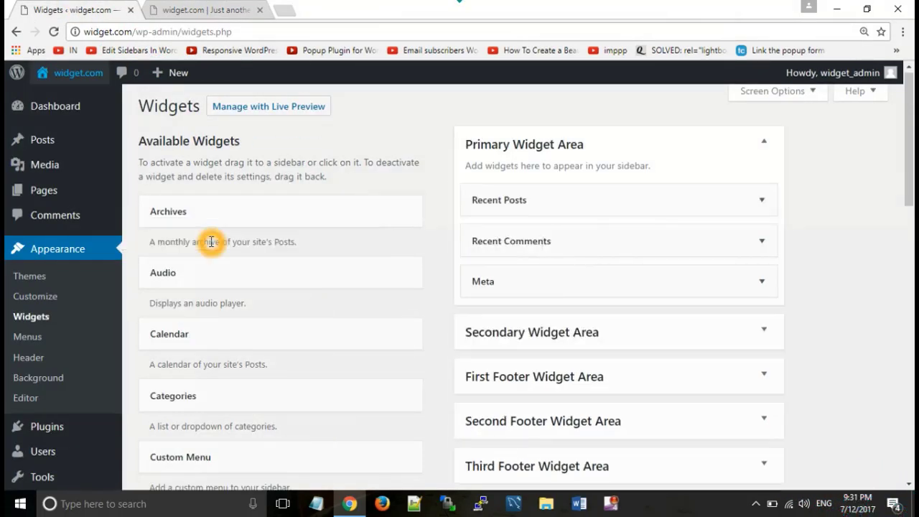
pyautogui.click(155, 8)
pyautogui.click(54, 32)
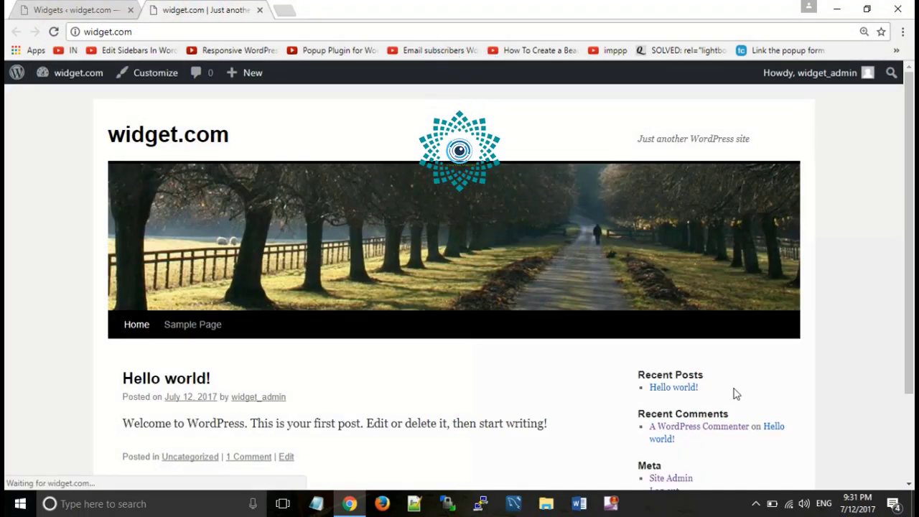
pyautogui.scroll(-3, 652, 401)
pyautogui.moveTo(77, 84)
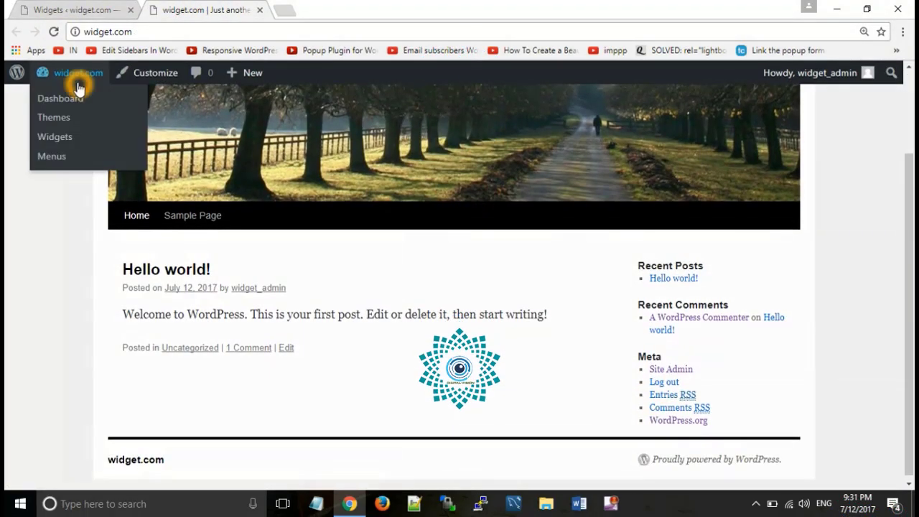
# Delete the Recent Comments widget from the Primary Widget Area through its settings and check the front page's sidebar.
pyautogui.click(72, 10)
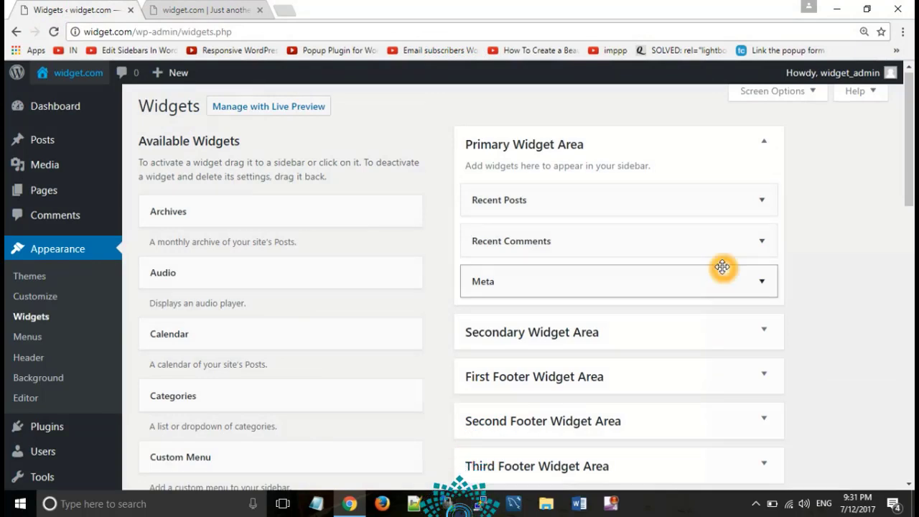
pyautogui.click(757, 243)
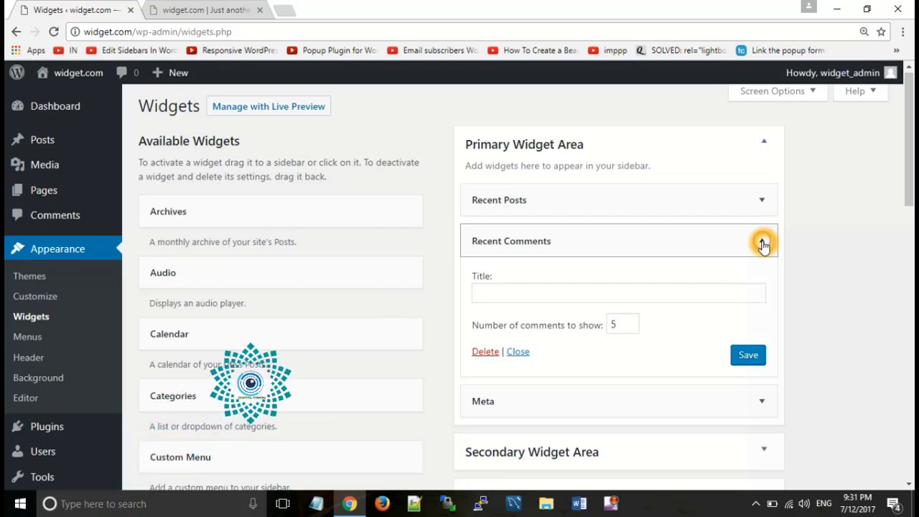
pyautogui.click(485, 353)
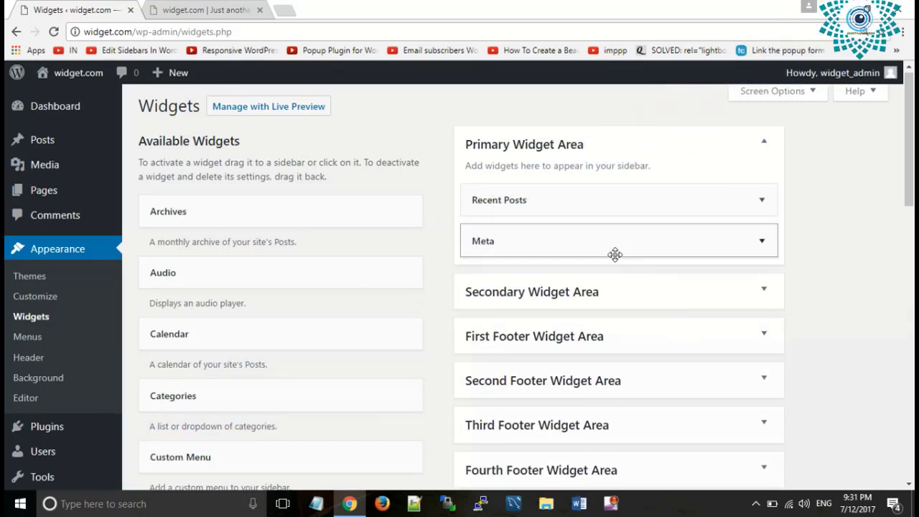
pyautogui.click(198, 7)
pyautogui.click(75, 77)
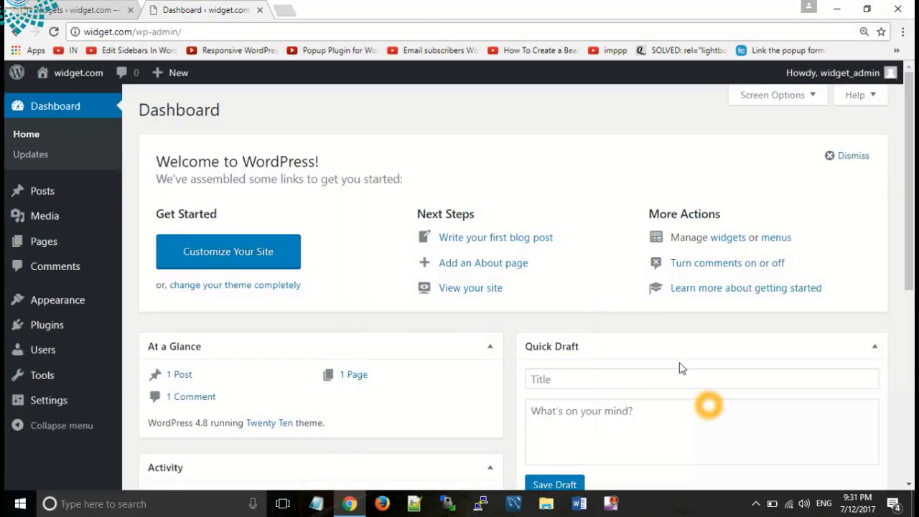
pyautogui.moveTo(68, 70)
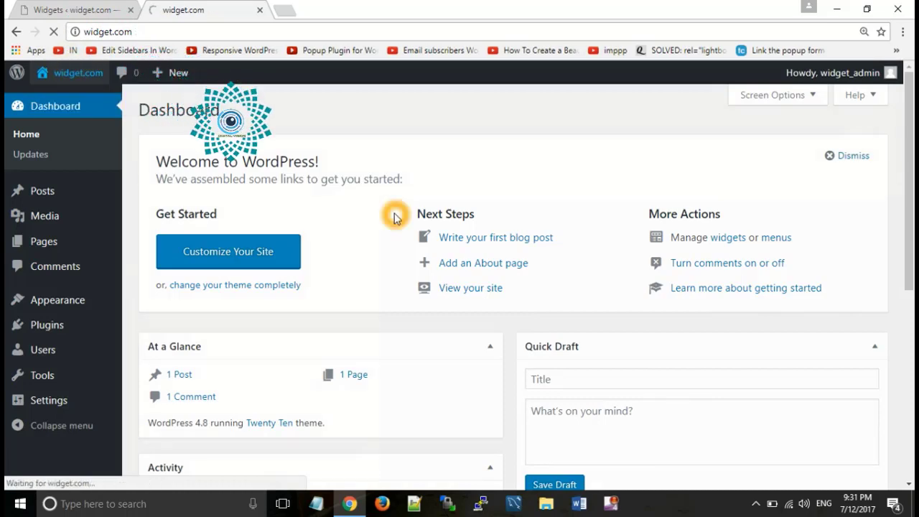
pyautogui.scroll(-1, 691, 384)
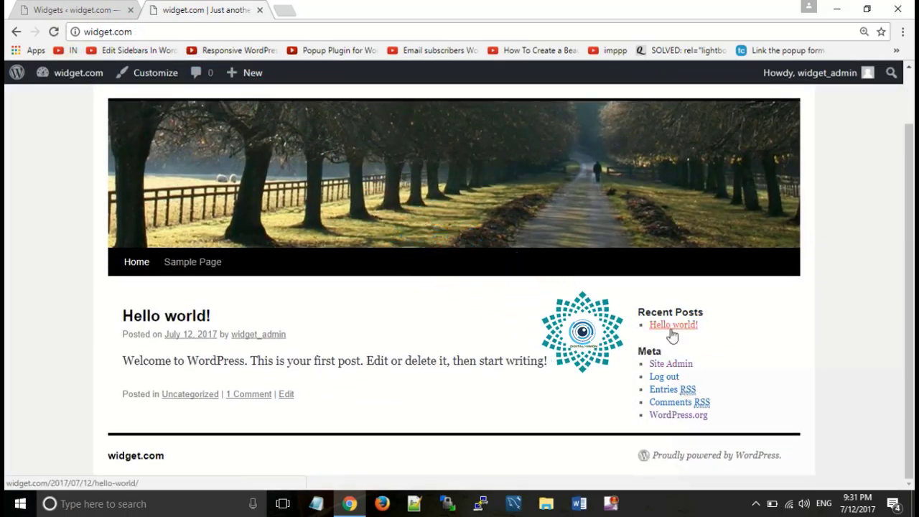
pyautogui.click(702, 308)
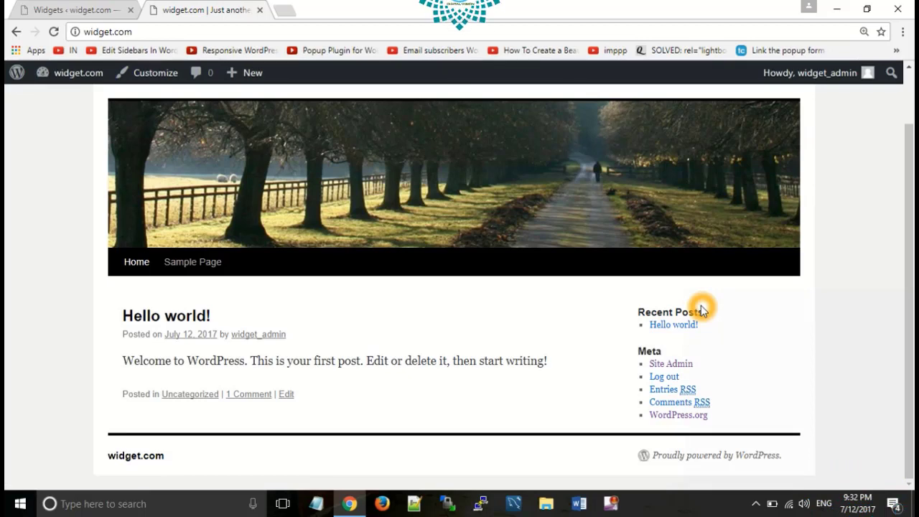
# Add an Archives widget between Recent Posts and Meta in the Primary Widget Area, title it "Archives" and save it.
pyautogui.click(82, 10)
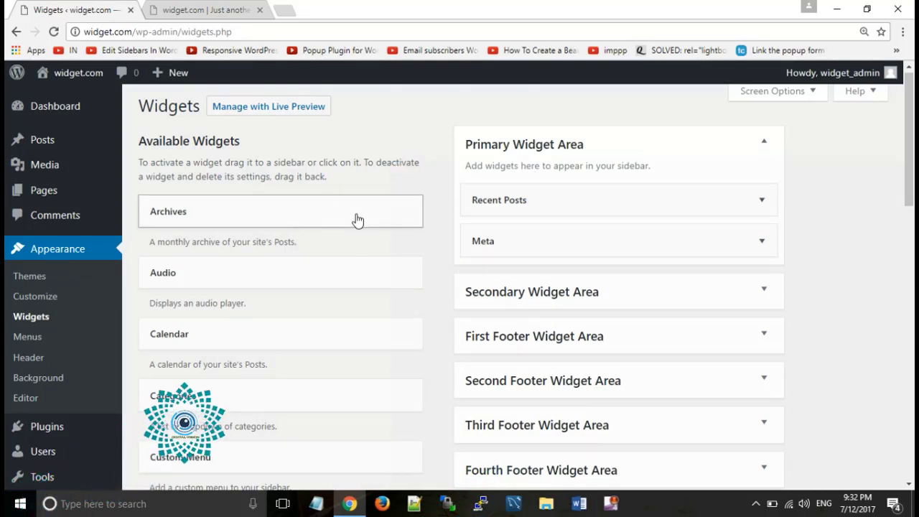
pyautogui.click(657, 184)
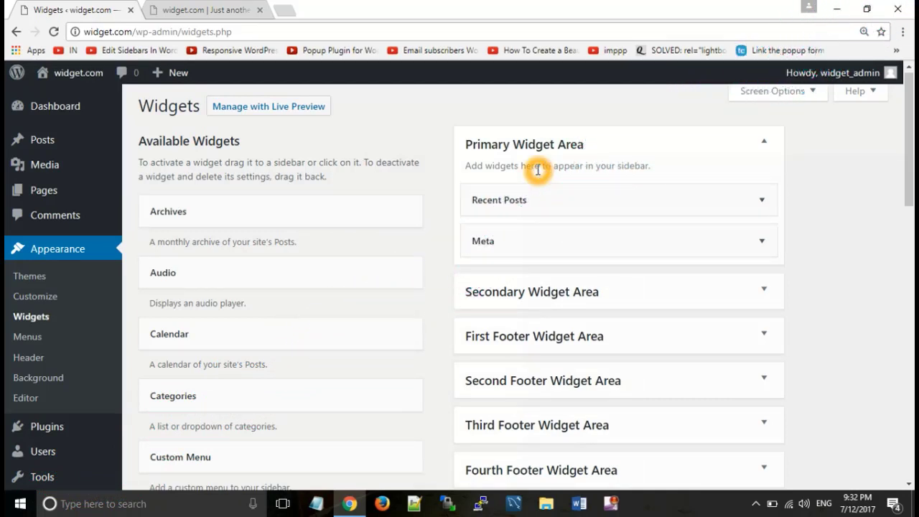
pyautogui.moveTo(264, 219); pyautogui.dragTo(581, 241)
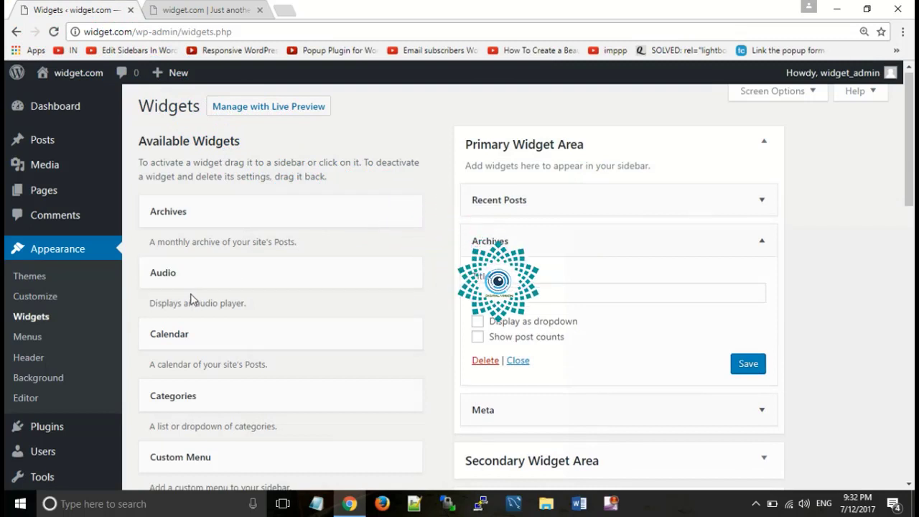
pyautogui.click(493, 295)
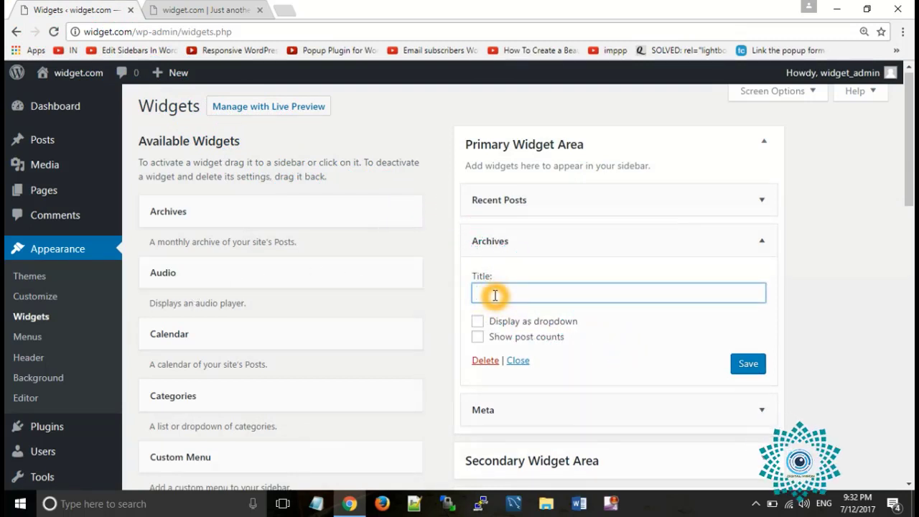
pyautogui.write('Archives')
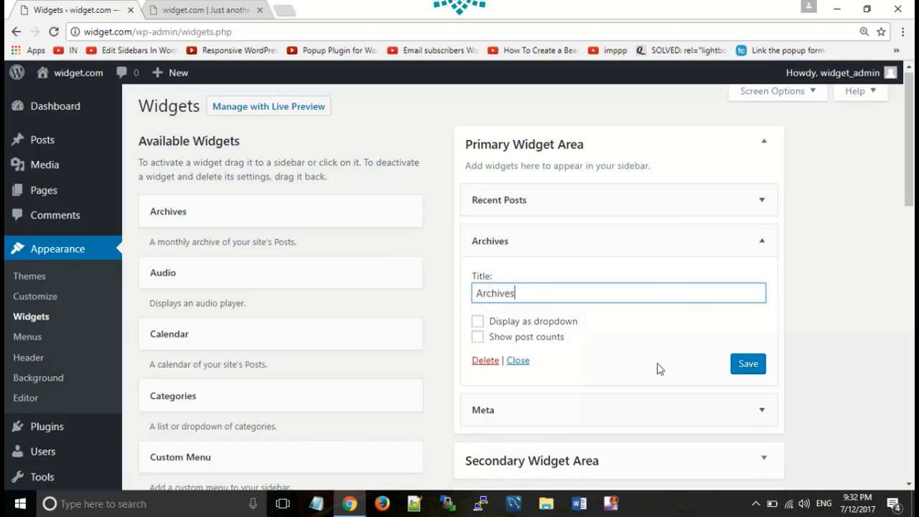
pyautogui.click(744, 370)
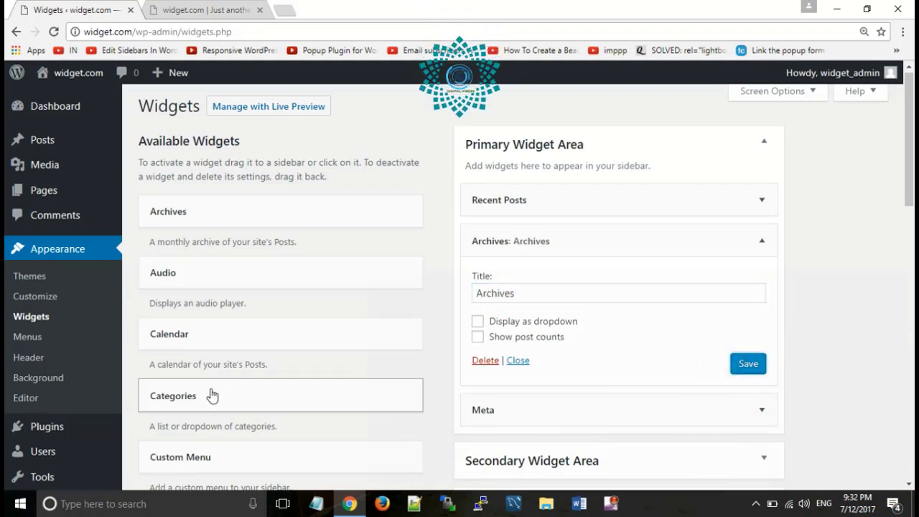
# Add a Calendar widget below Archives in the Primary Widget Area, enter "Calender" as its title and close its settings.
pyautogui.moveTo(209, 337); pyautogui.dragTo(532, 404)
pyautogui.click(516, 361)
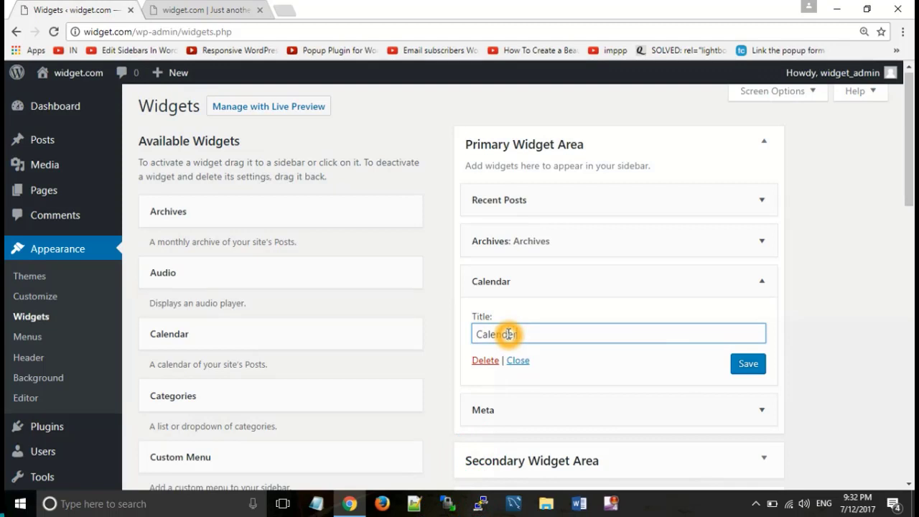
pyautogui.click(517, 362)
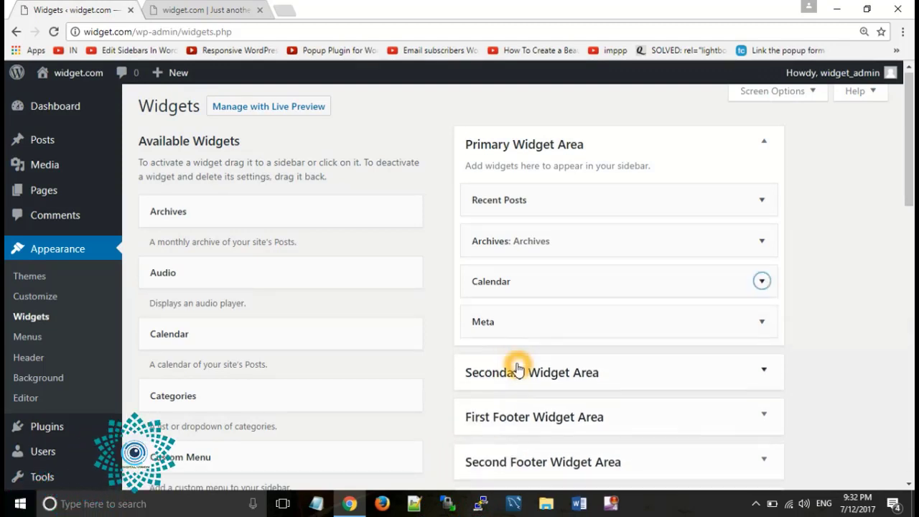
# Add the Pages widget from the available widgets, choosing Primary Widget Area as its destination.
pyautogui.scroll(-1, 284, 315)
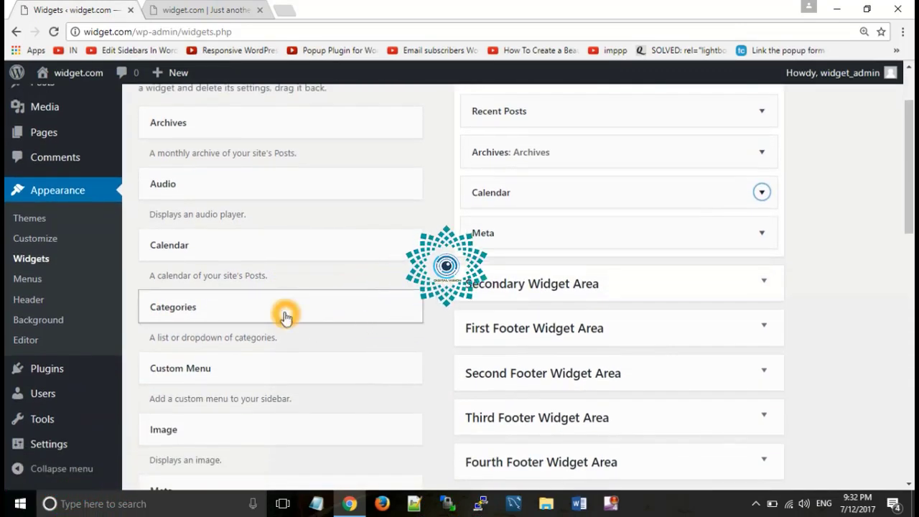
pyautogui.scroll(-1, 285, 318)
pyautogui.scroll(-2, 284, 317)
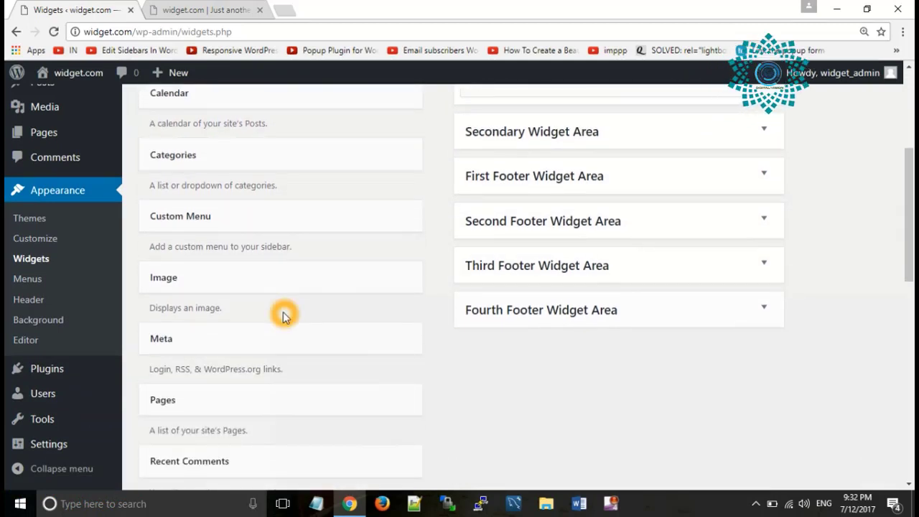
pyautogui.scroll(-1, 283, 317)
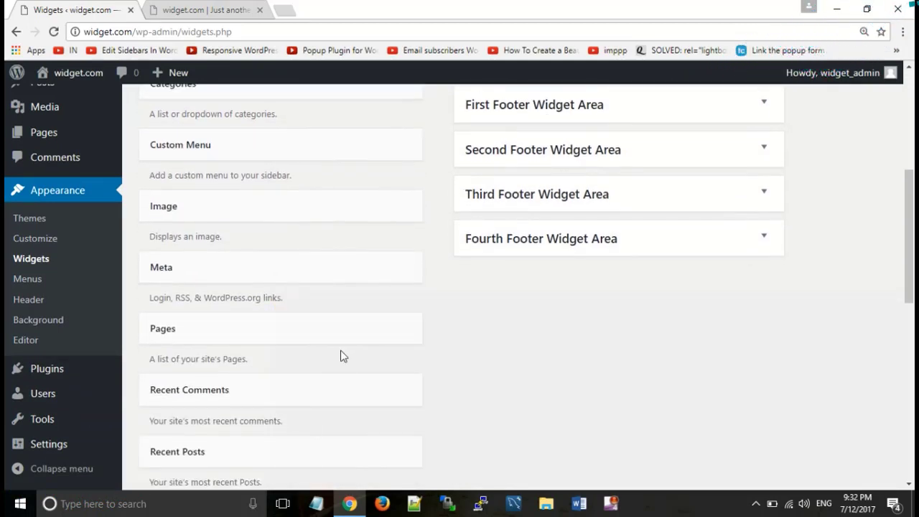
pyautogui.click(348, 339)
pyautogui.scroll(-2, 344, 337)
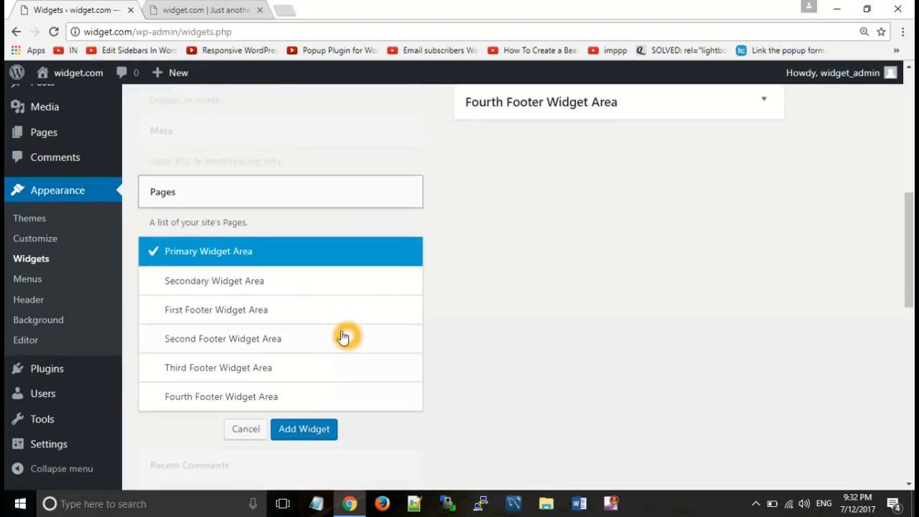
pyautogui.click(286, 195)
pyautogui.click(285, 196)
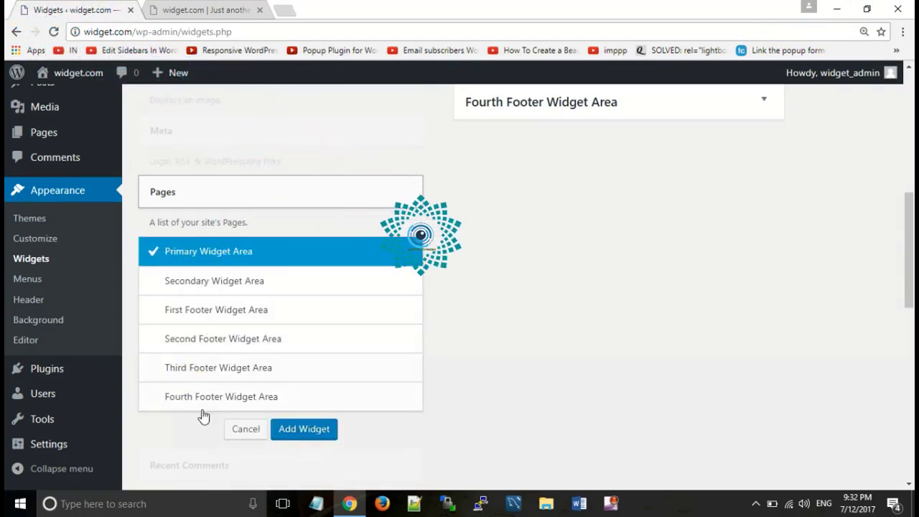
pyautogui.click(231, 249)
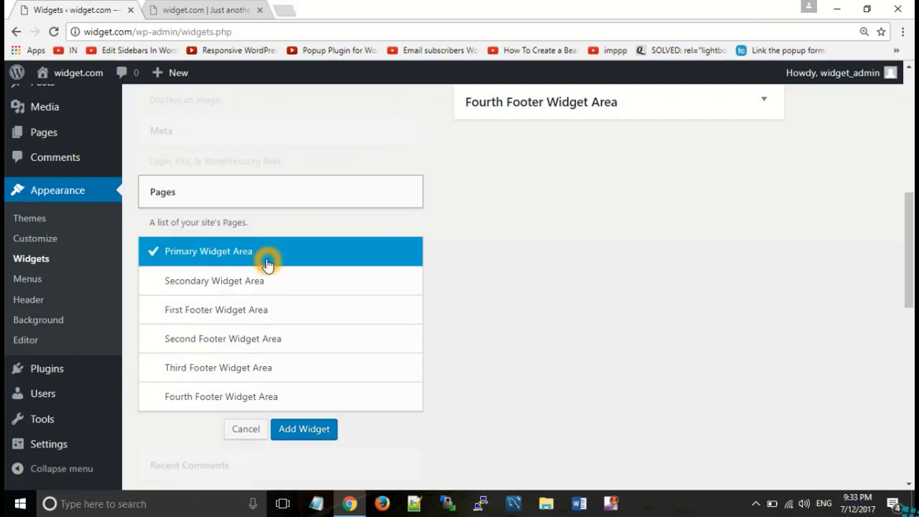
pyautogui.click(304, 431)
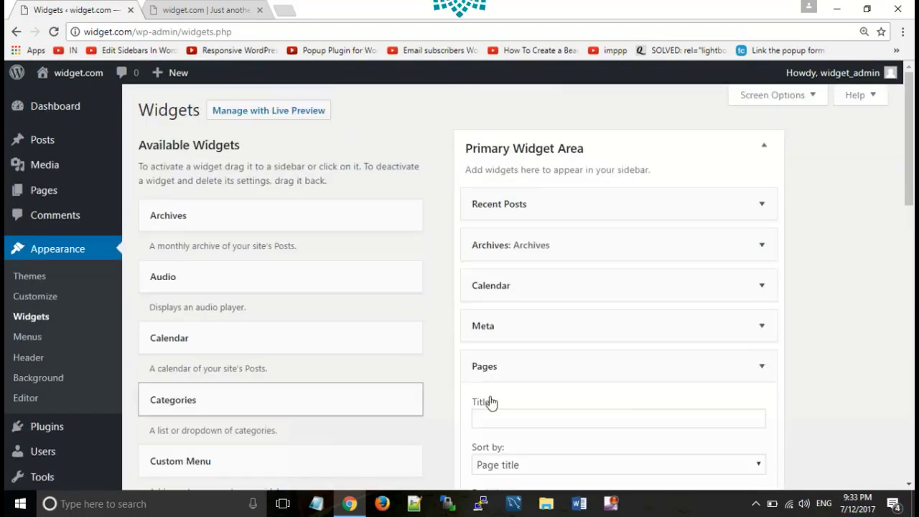
# Enter "Pages" as the new Pages widget's title and collapse its settings.
pyautogui.click(527, 418)
pyautogui.write('Pages')
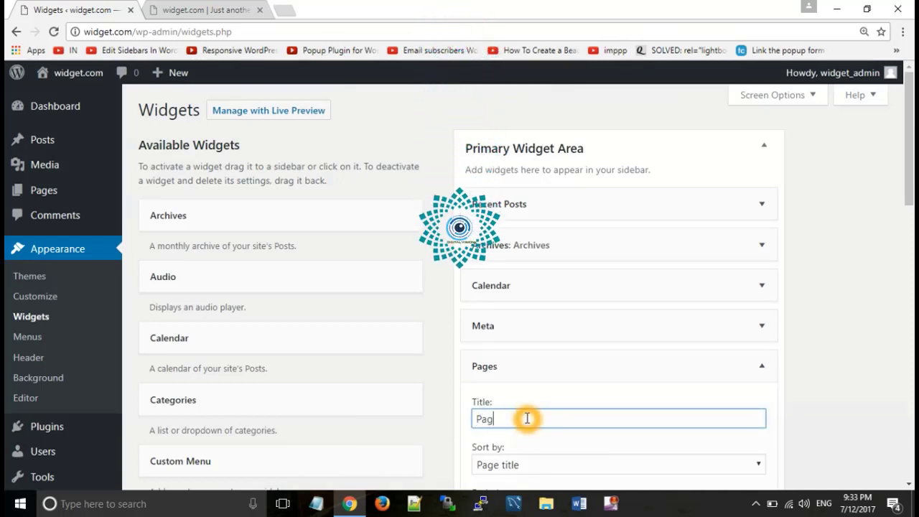
pyautogui.click(632, 364)
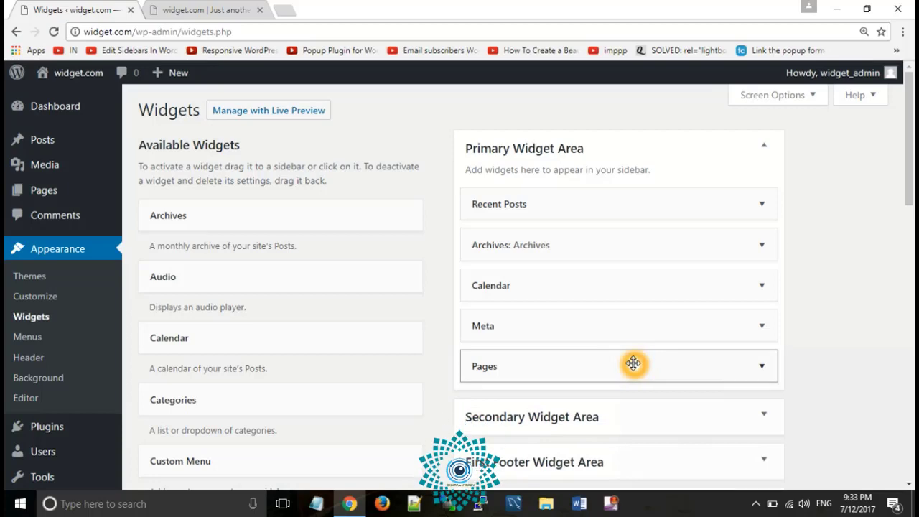
# Reload the site's front page and check the sidebar for the Archives, Calendar and Pages widgets.
pyautogui.click(209, 9)
pyautogui.click(54, 33)
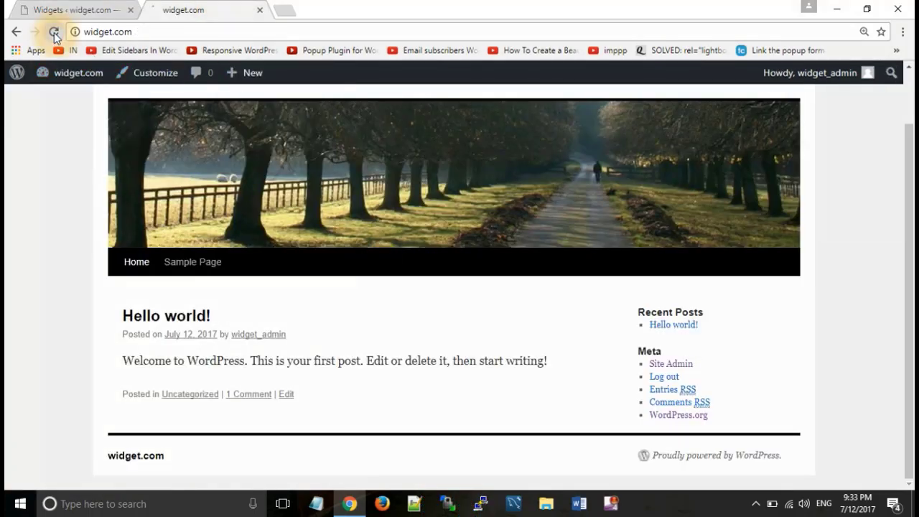
pyautogui.tripleClick(564, 331)
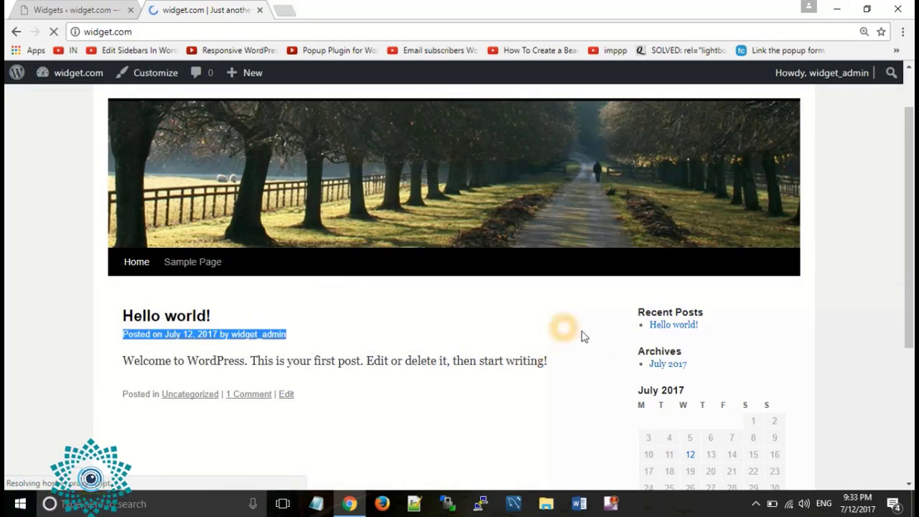
pyautogui.scroll(-1, 688, 375)
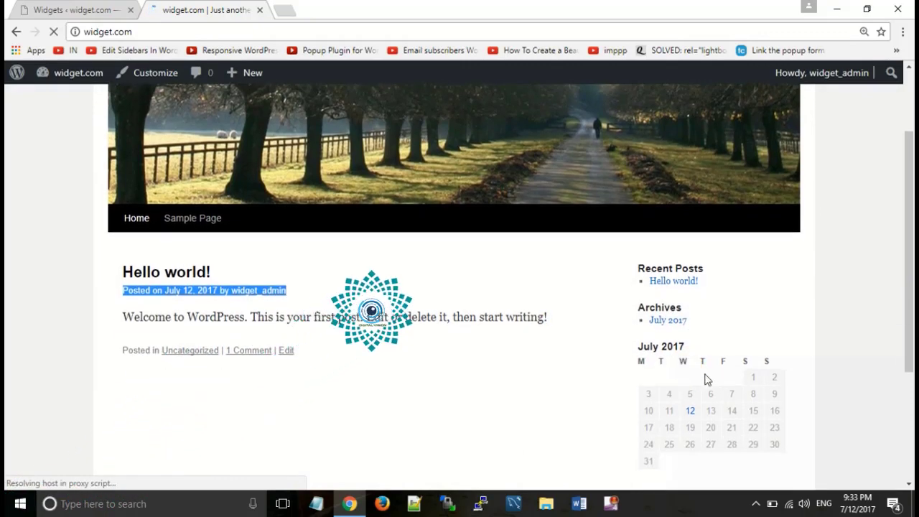
pyautogui.scroll(-2, 689, 375)
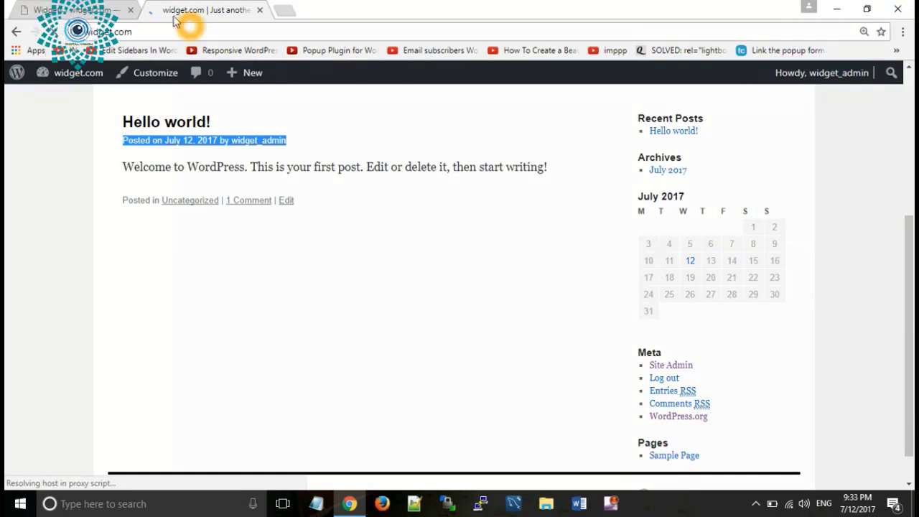
# Add an Image widget below Pages in the Primary Widget Area and enter "Image" as its title.
pyautogui.click(72, 11)
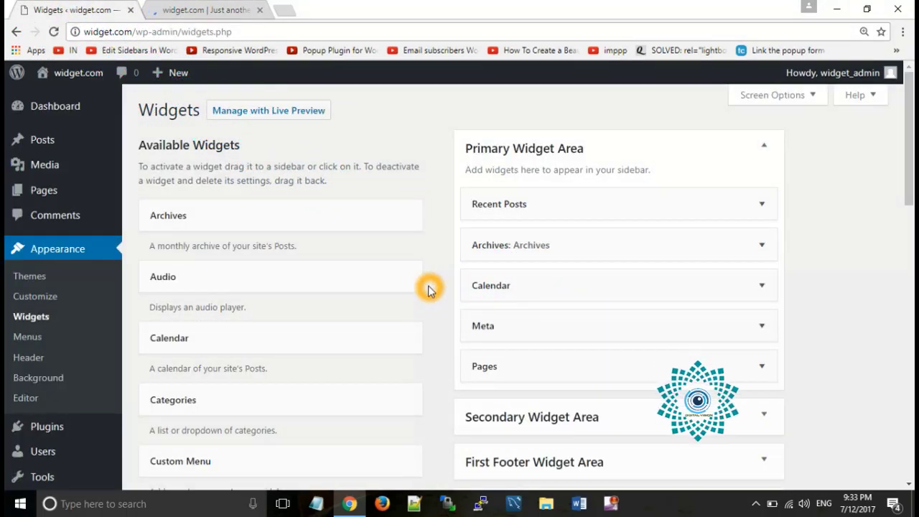
pyautogui.moveTo(906, 170); pyautogui.dragTo(910, 237)
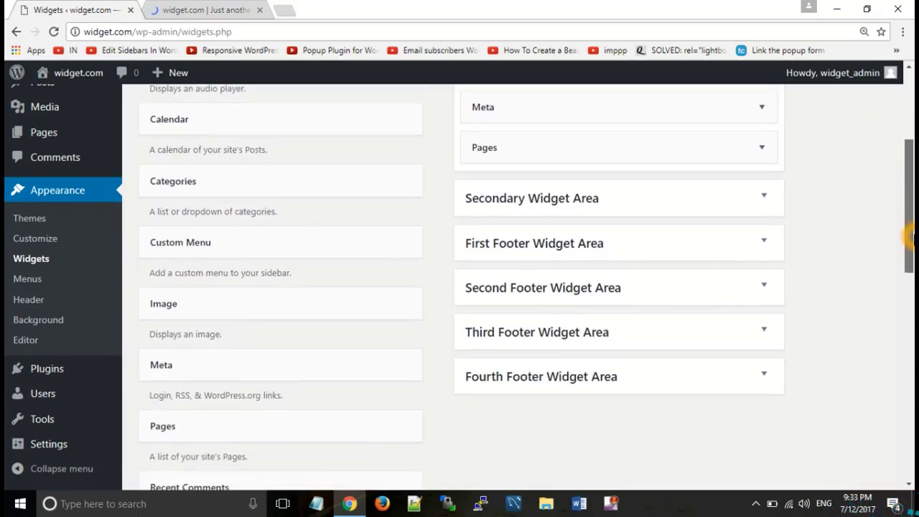
pyautogui.click(354, 320)
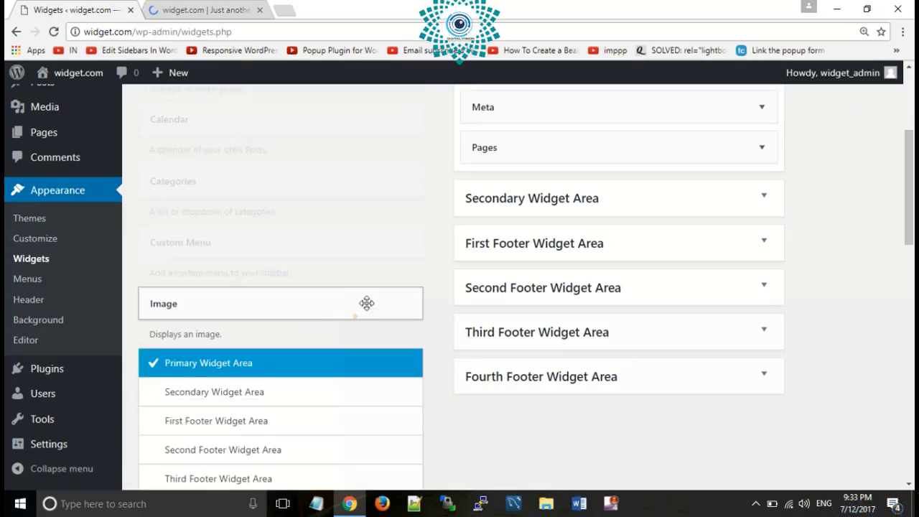
pyautogui.moveTo(367, 303); pyautogui.dragTo(673, 191)
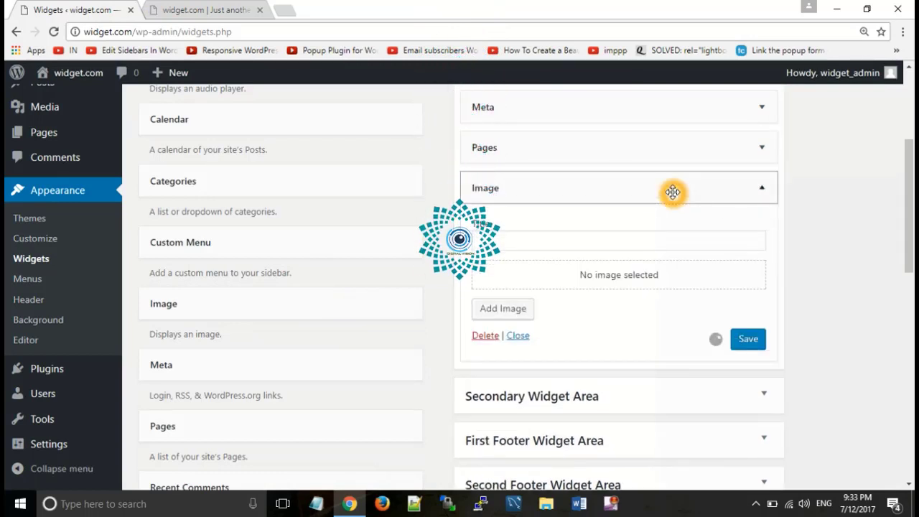
pyautogui.click(654, 240)
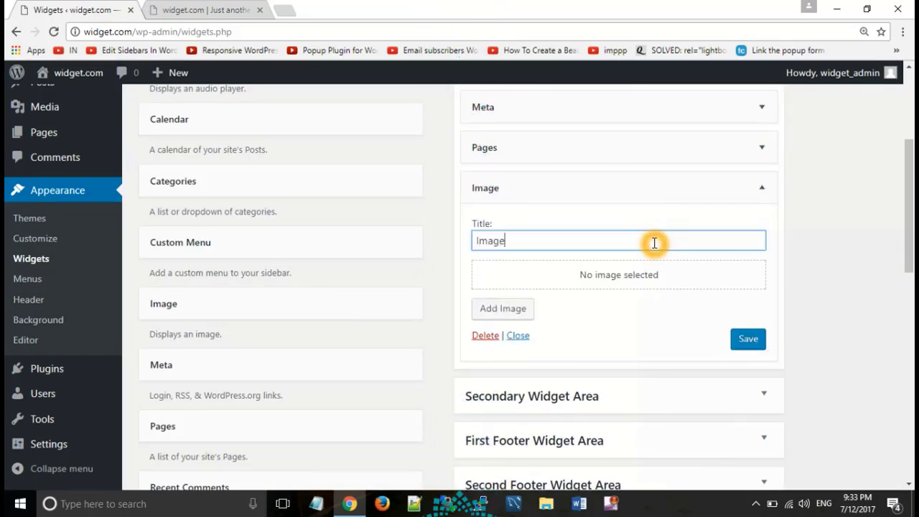
# Select the WordPress logo picture wordpress-1810453_960_720.jpg from the media library for the Image widget.
pyautogui.click(504, 310)
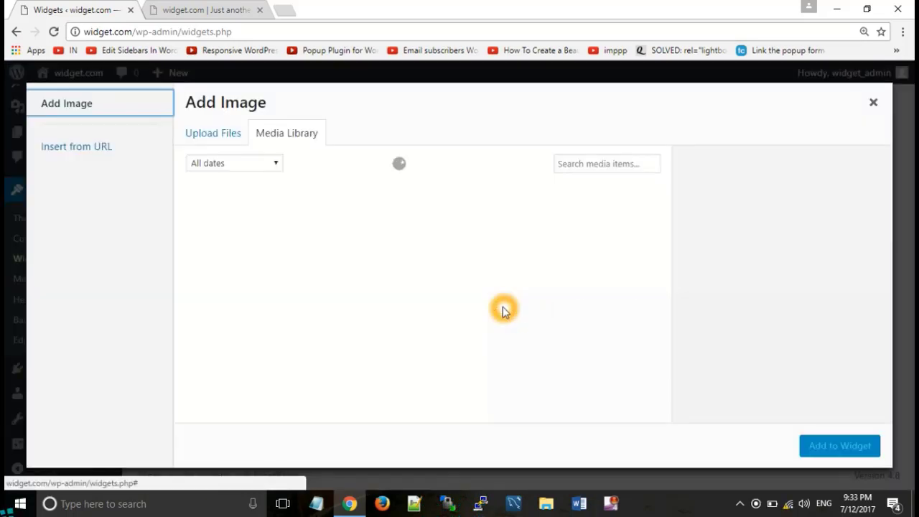
pyautogui.click(209, 135)
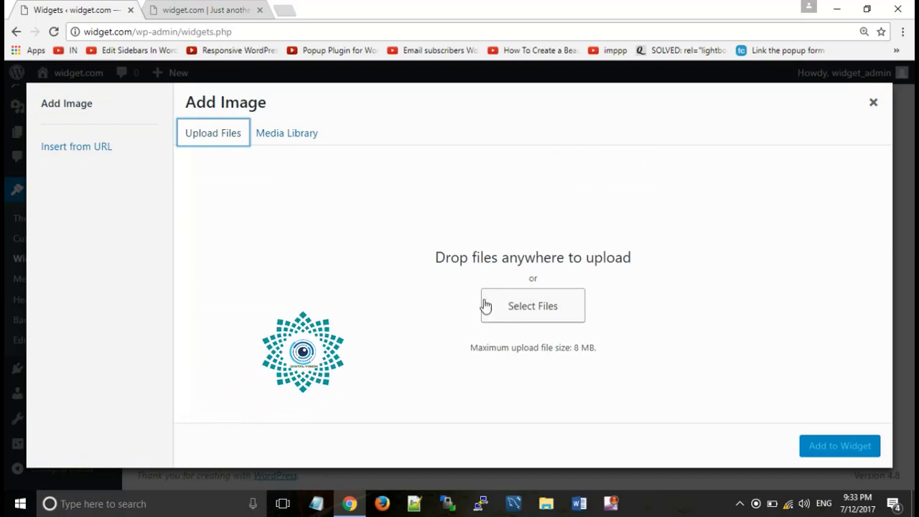
pyautogui.click(290, 135)
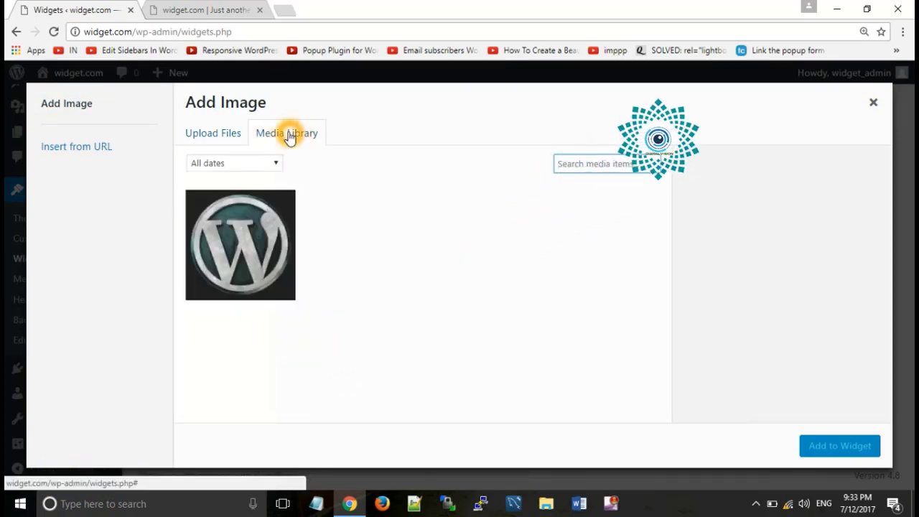
pyautogui.click(240, 241)
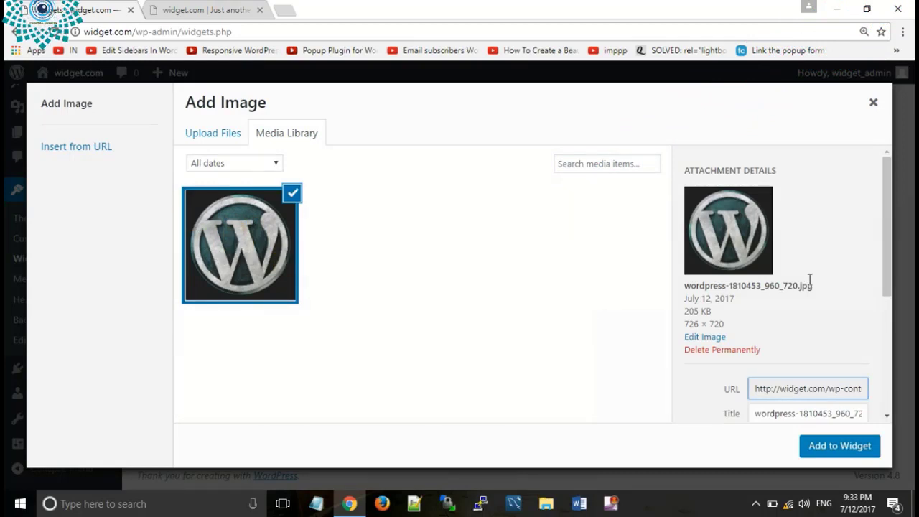
# Set the selected image's link to a custom URL pointing to youtu.be/UZGUZNdxfEs in the attachment display settings.
pyautogui.moveTo(886, 277); pyautogui.dragTo(891, 402)
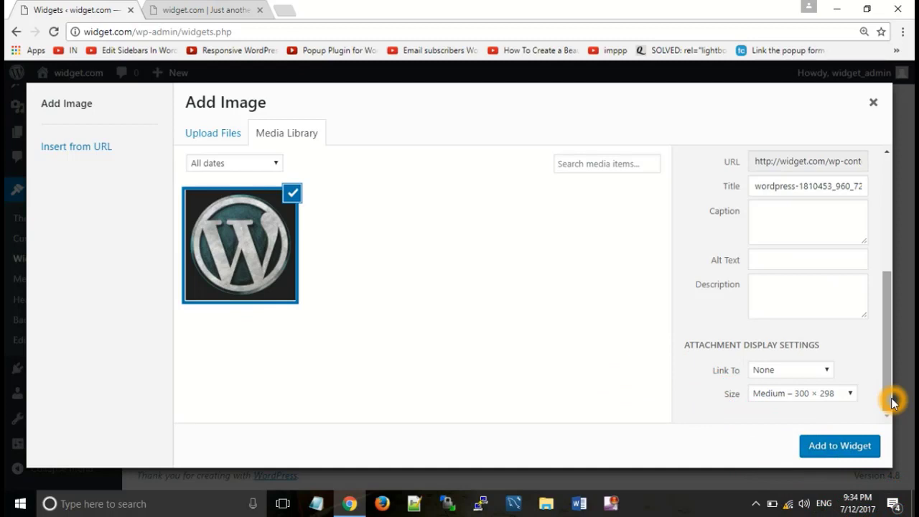
pyautogui.click(709, 369)
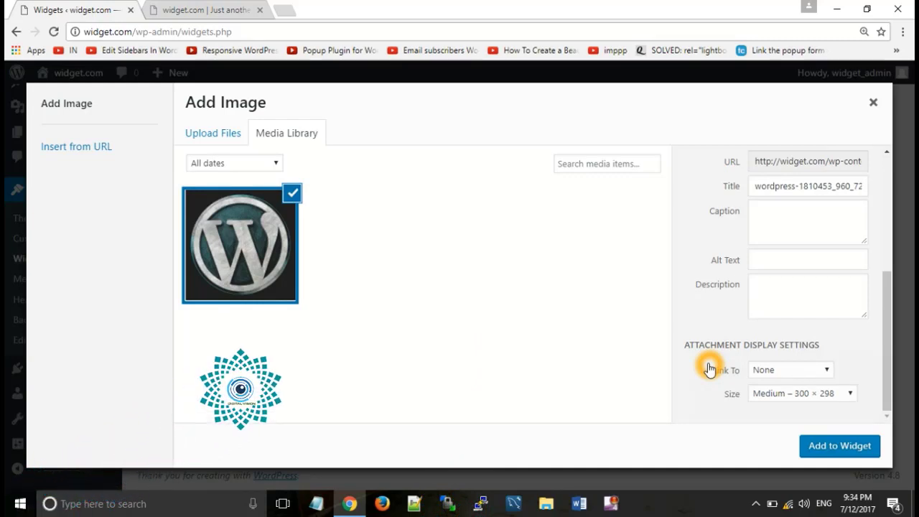
pyautogui.click(811, 372)
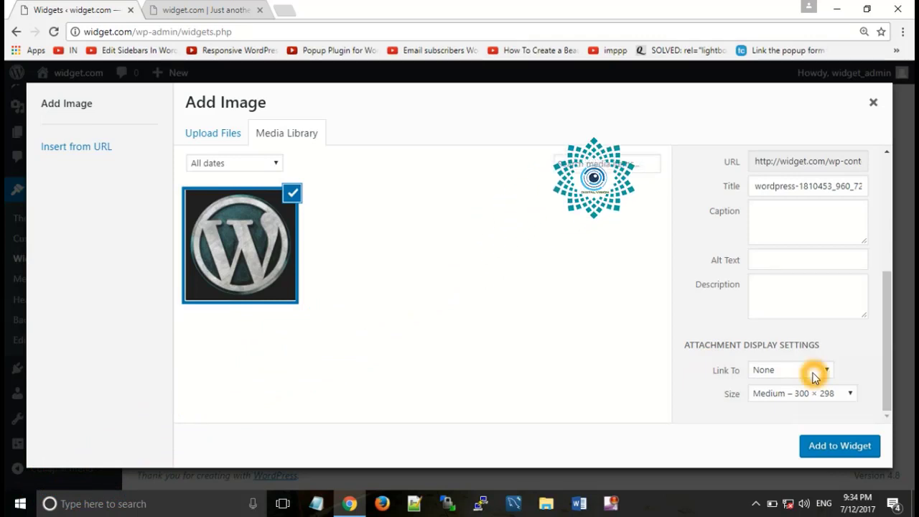
pyautogui.click(776, 423)
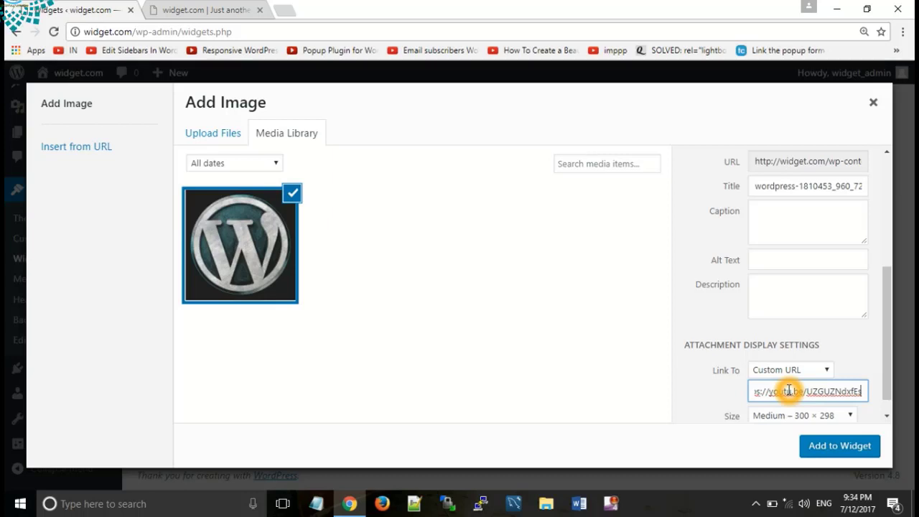
pyautogui.scroll(-1, 787, 390)
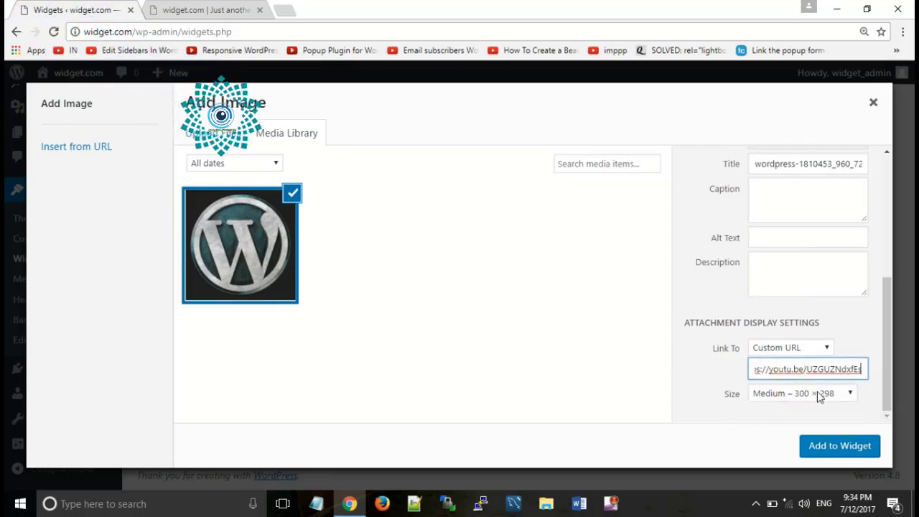
# Insert the selected WordPress logo into the Image widget, save the widget and collapse it.
pyautogui.click(835, 447)
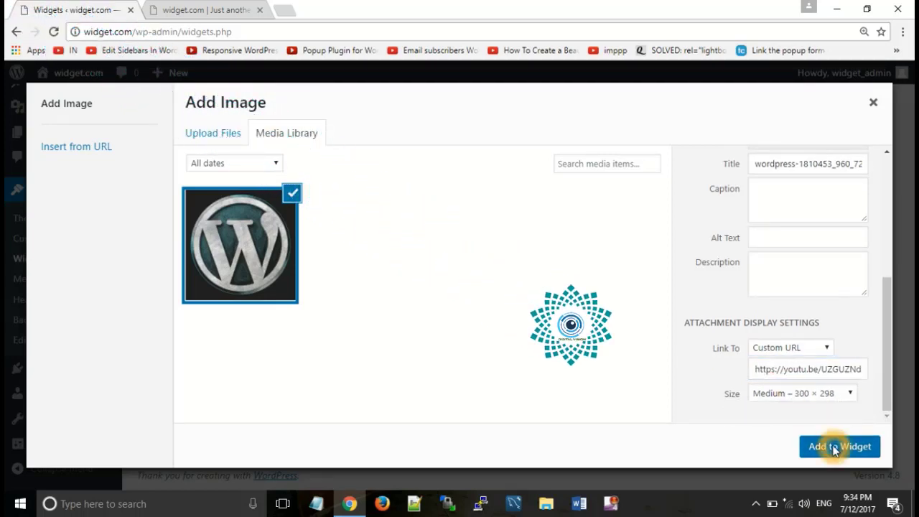
pyautogui.scroll(-2, 543, 281)
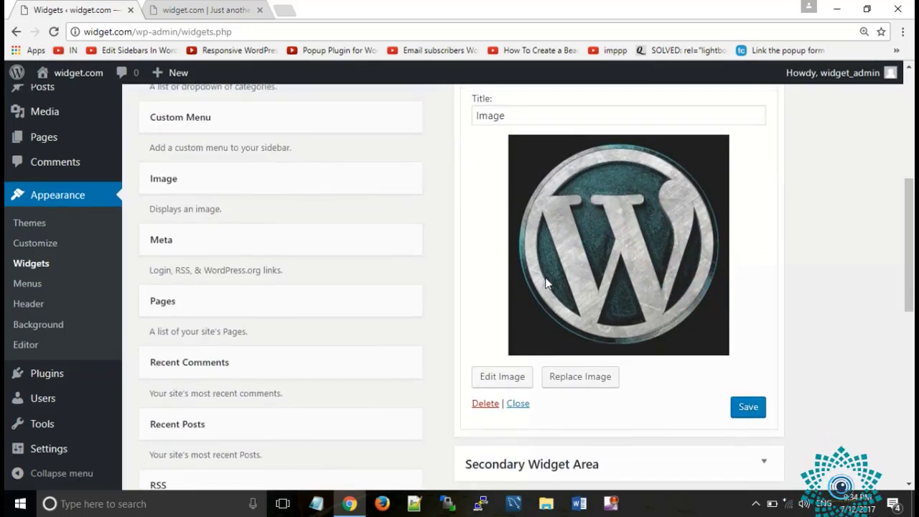
pyautogui.scroll(1, 588, 345)
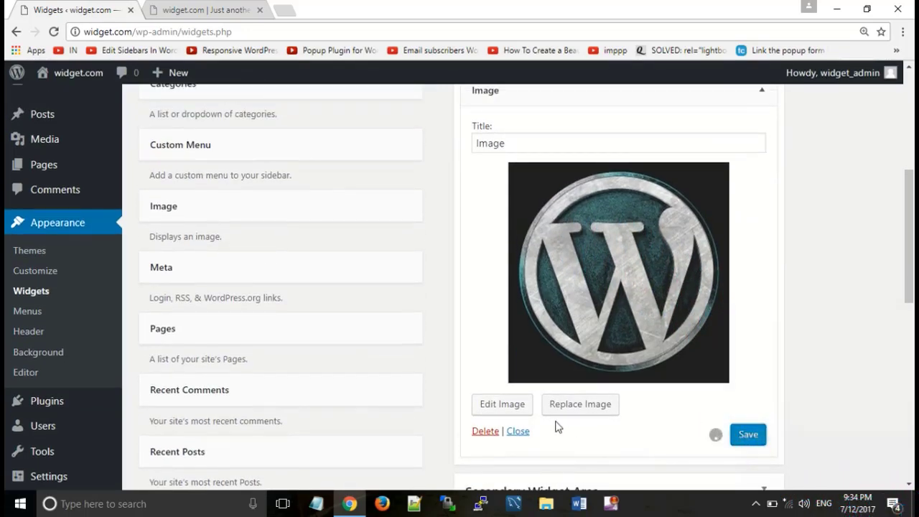
pyautogui.click(527, 432)
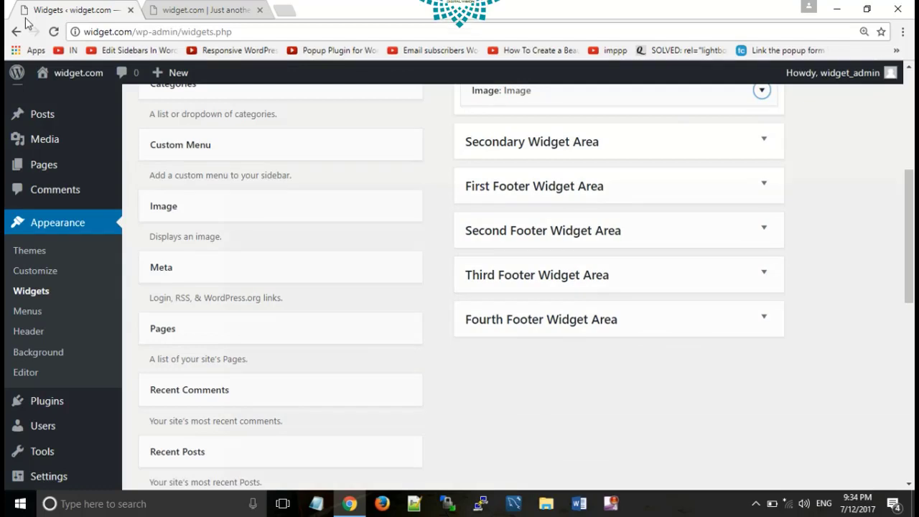
# Reload the site's front page and check the sidebar for the new Image widget.
pyautogui.click(52, 75)
pyautogui.click(172, 10)
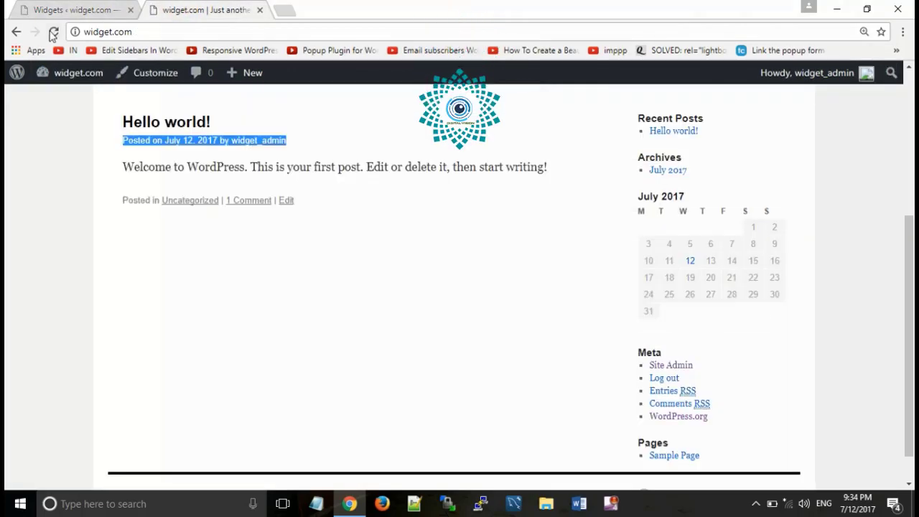
pyautogui.click(53, 32)
pyautogui.scroll(-2, 732, 371)
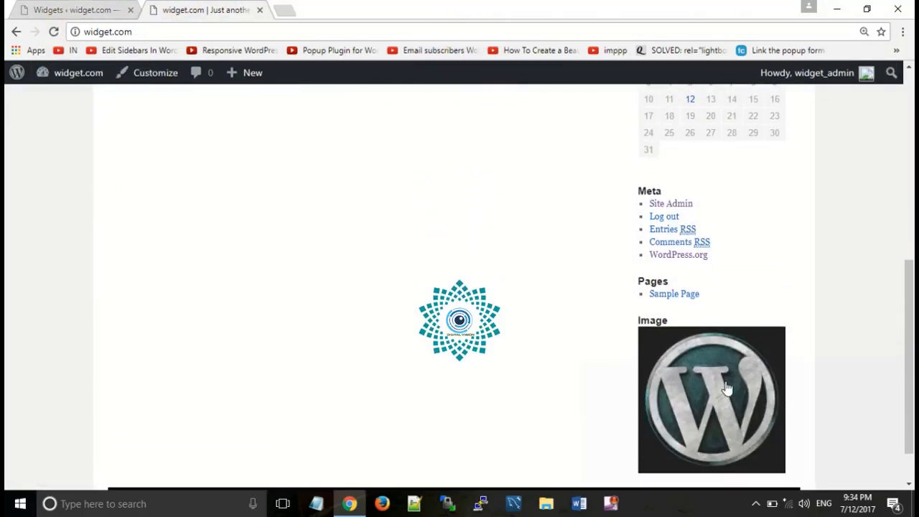
# Try to open the sidebar image's link in a new tab, and close that tab.
pyautogui.rightClick(683, 405)
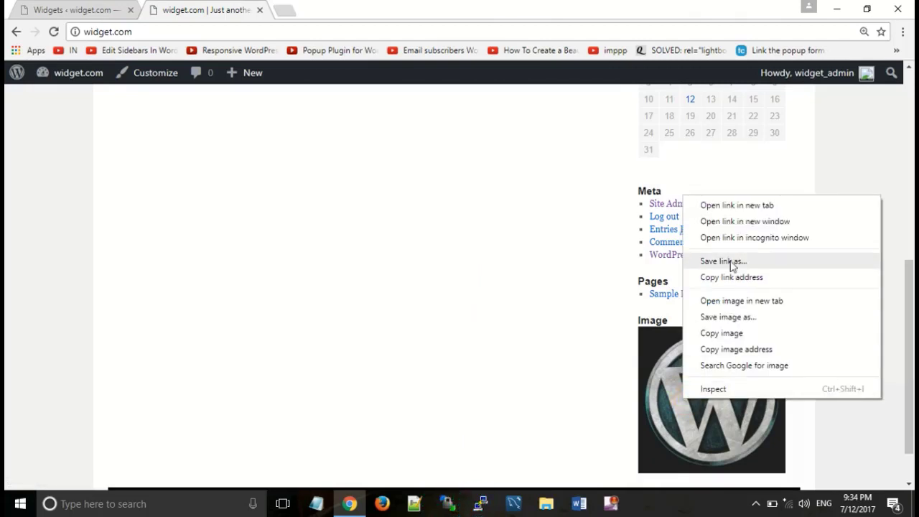
pyautogui.click(747, 205)
pyautogui.click(341, 6)
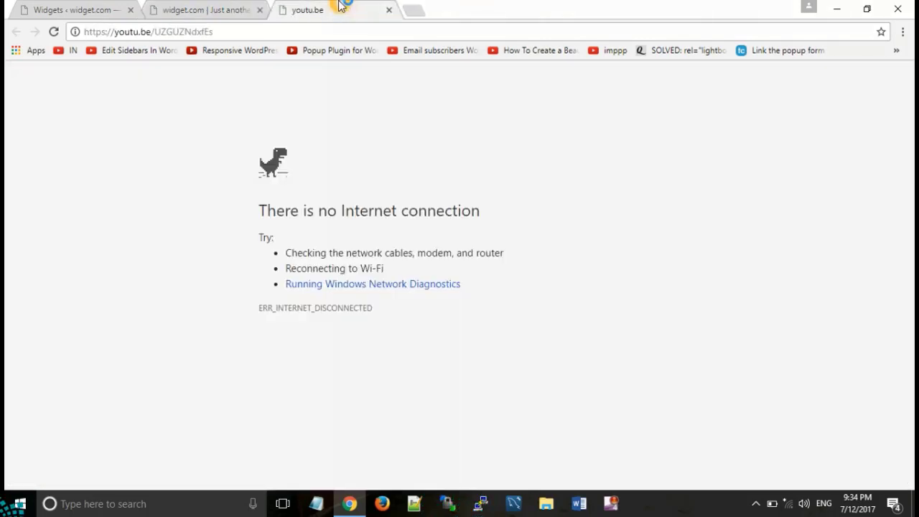
pyautogui.click(387, 12)
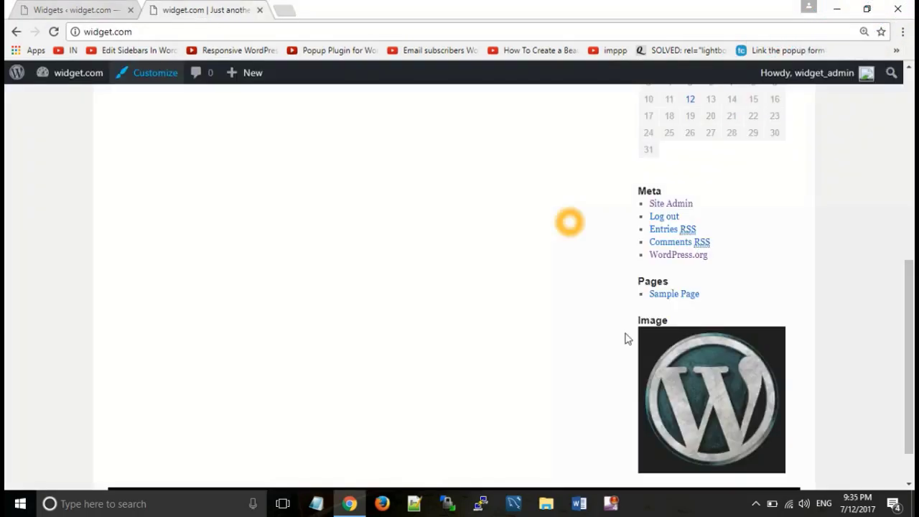
# Open the sidebar image's link in a new tab again to check the YouTube video, and close that tab.
pyautogui.rightClick(701, 423)
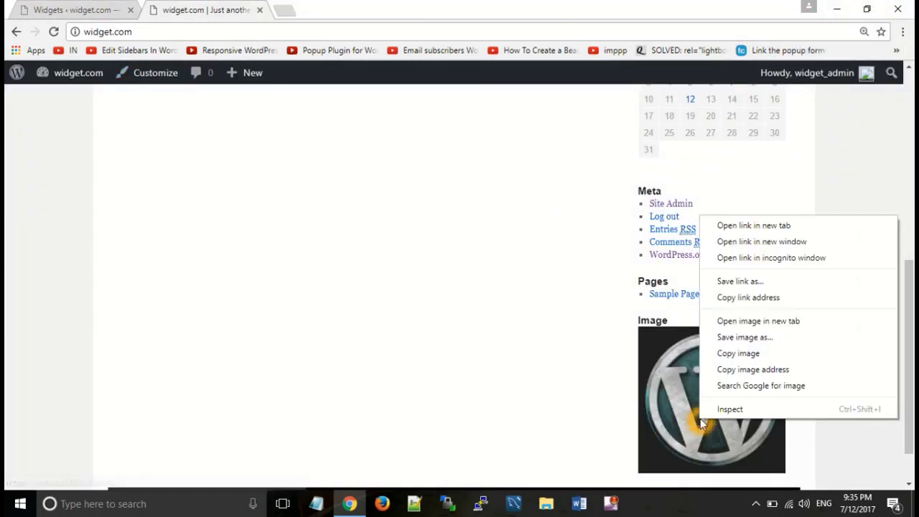
pyautogui.click(753, 225)
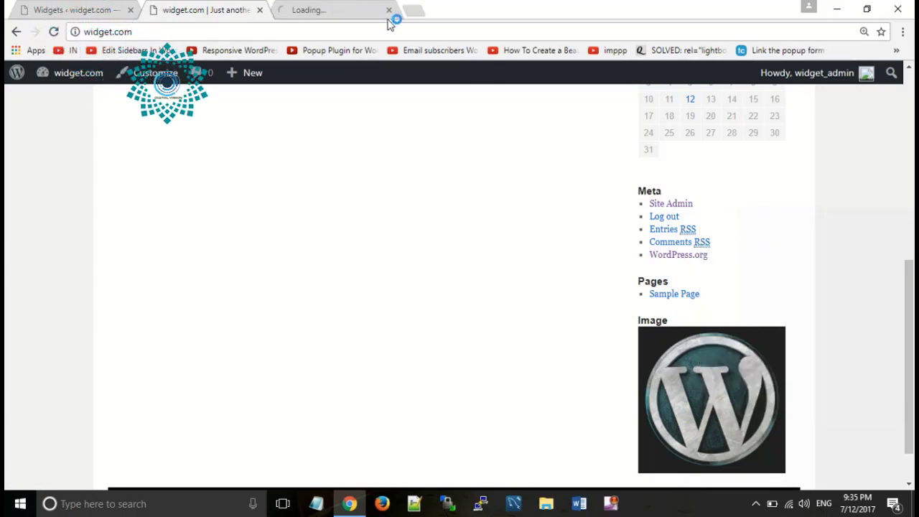
pyautogui.click(348, 8)
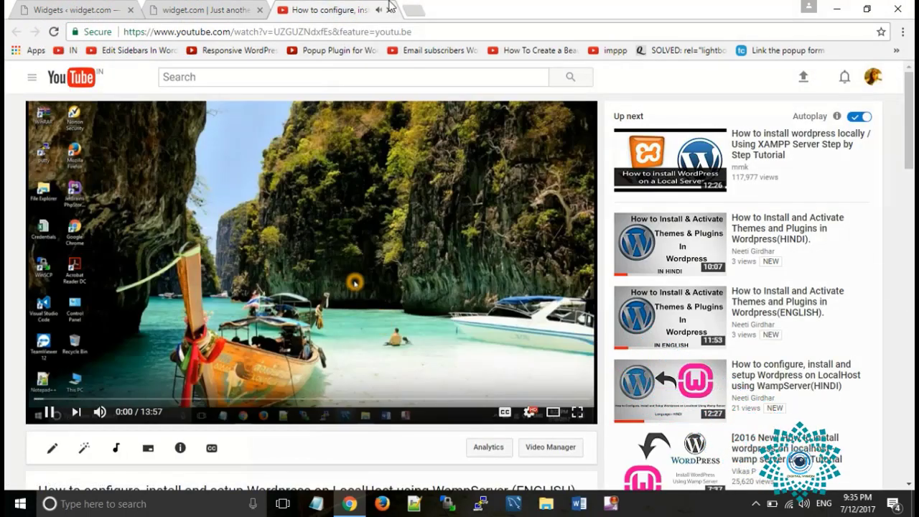
pyautogui.click(388, 10)
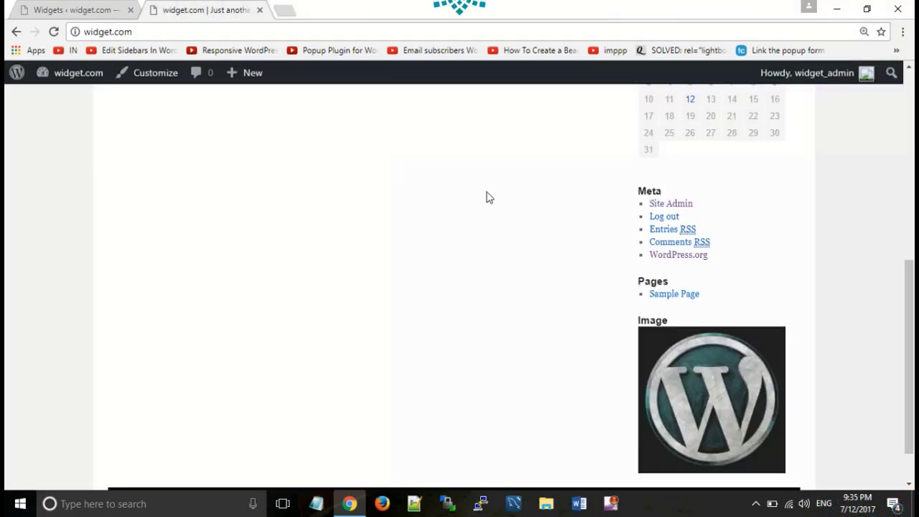
# Add a Video widget between Pages and Image in the Primary Widget Area and title it "My youtube Video".
pyautogui.click(35, 6)
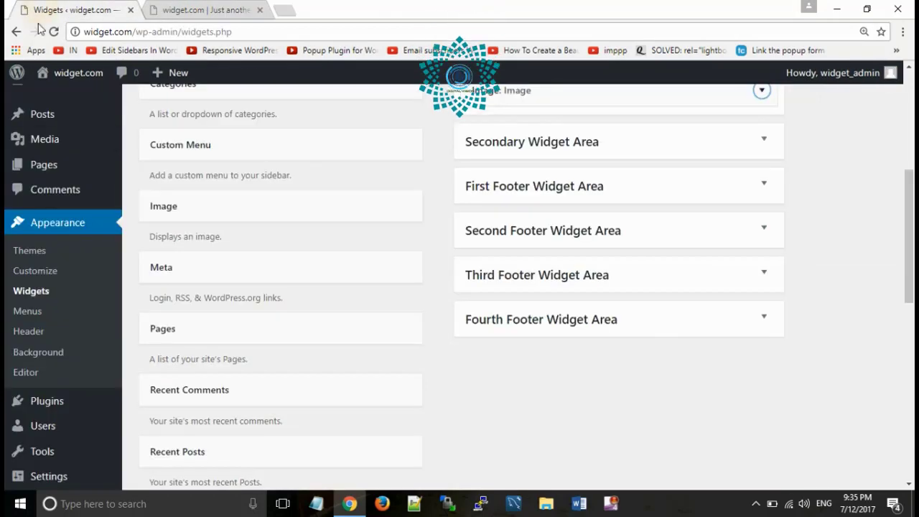
pyautogui.scroll(-3, 107, 310)
pyautogui.scroll(-2, 196, 396)
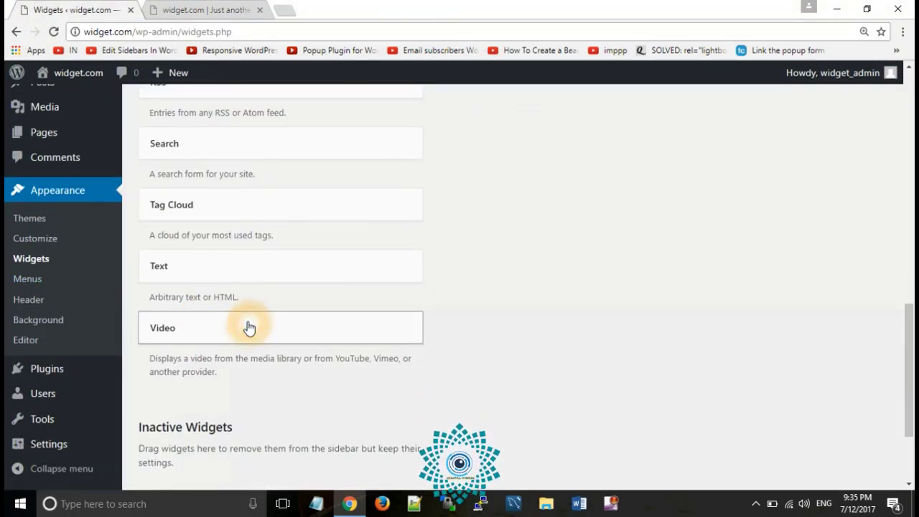
pyautogui.click(249, 328)
pyautogui.moveTo(249, 327); pyautogui.dragTo(572, 369)
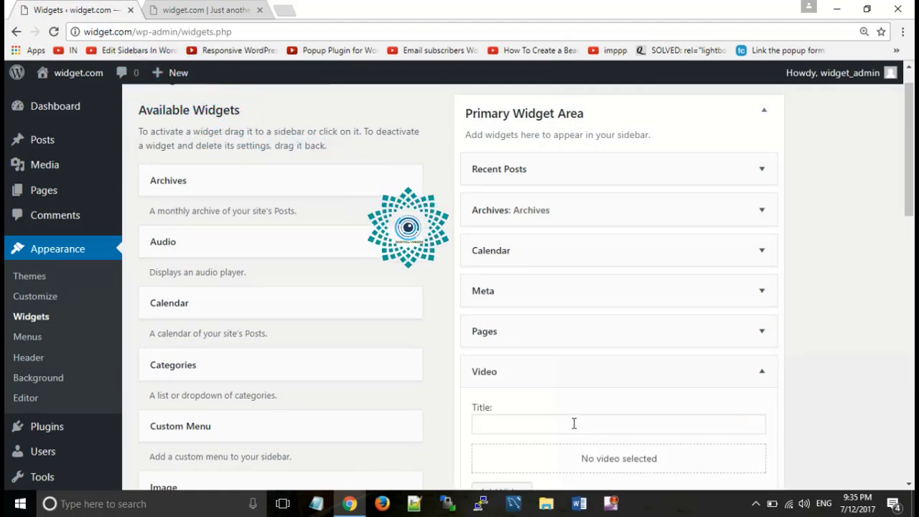
pyautogui.click(575, 423)
pyautogui.write('My youtube Video')
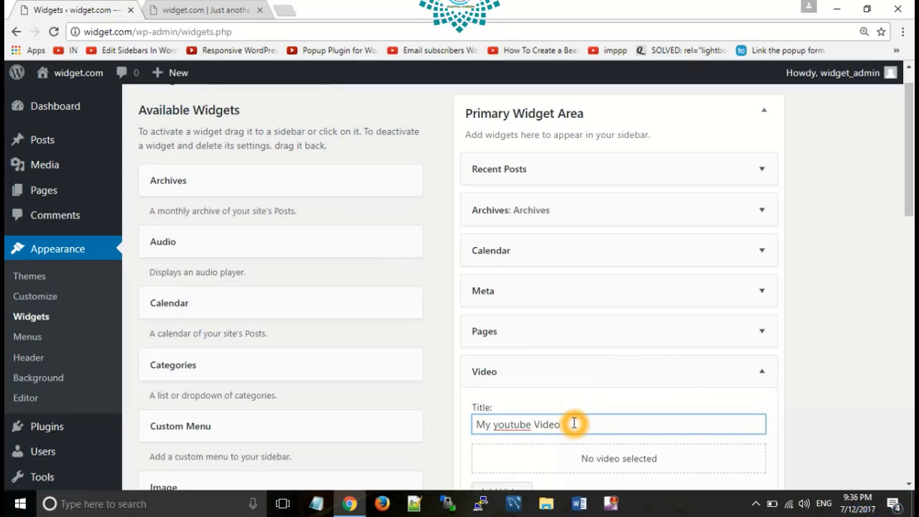
pyautogui.scroll(-3, 575, 423)
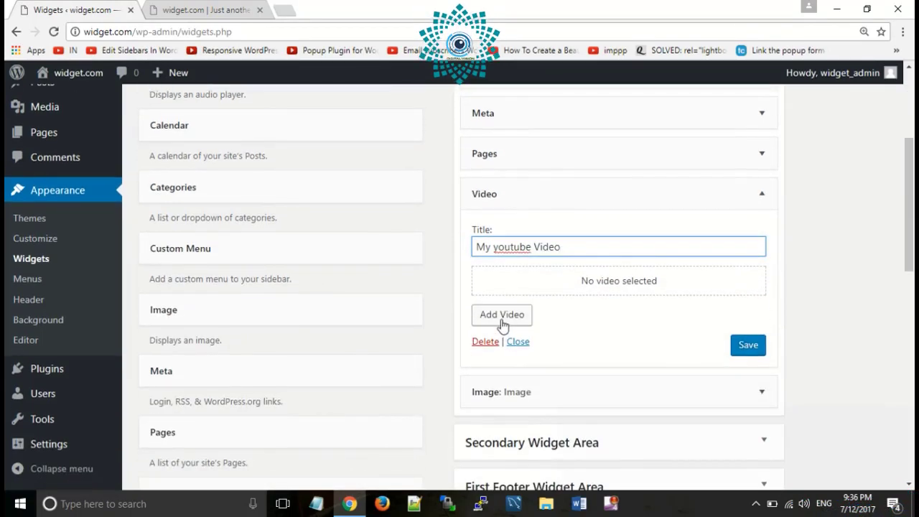
pyautogui.click(503, 322)
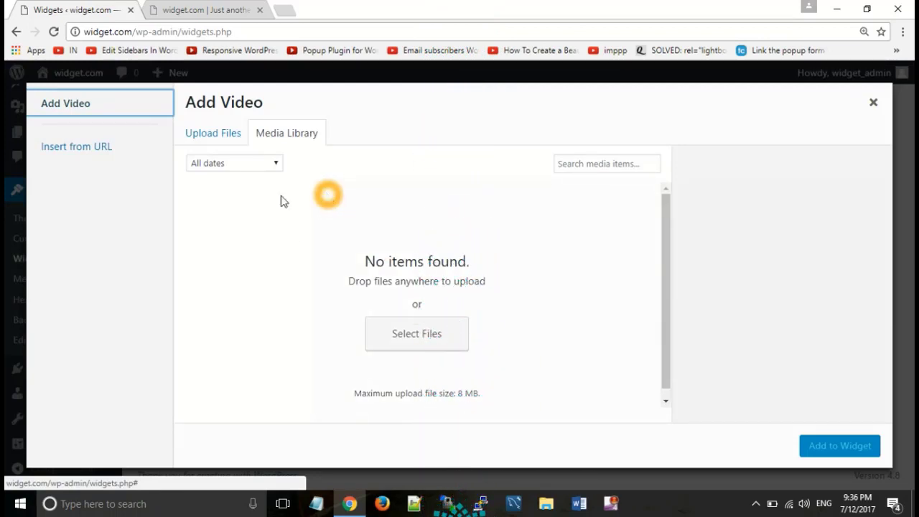
pyautogui.click(85, 157)
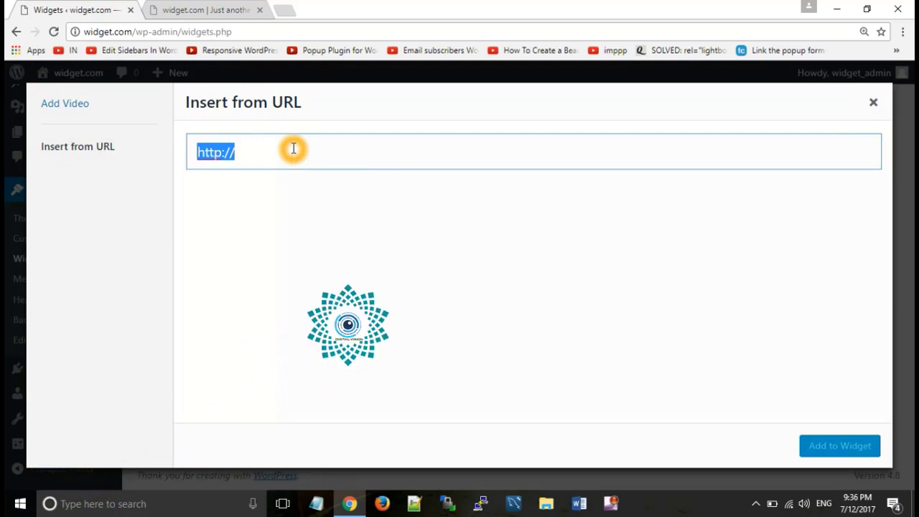
pyautogui.write('https://youtu.be/UZGUZNdxfEs')
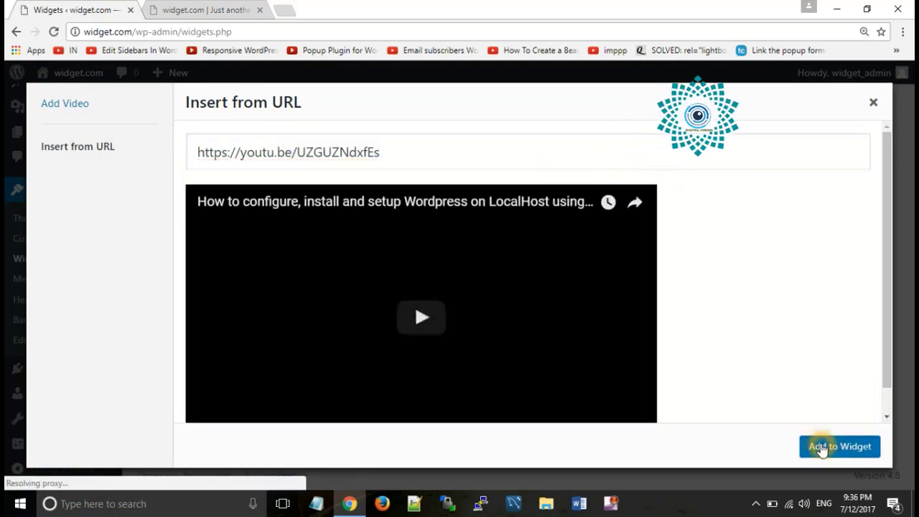
pyautogui.click(818, 445)
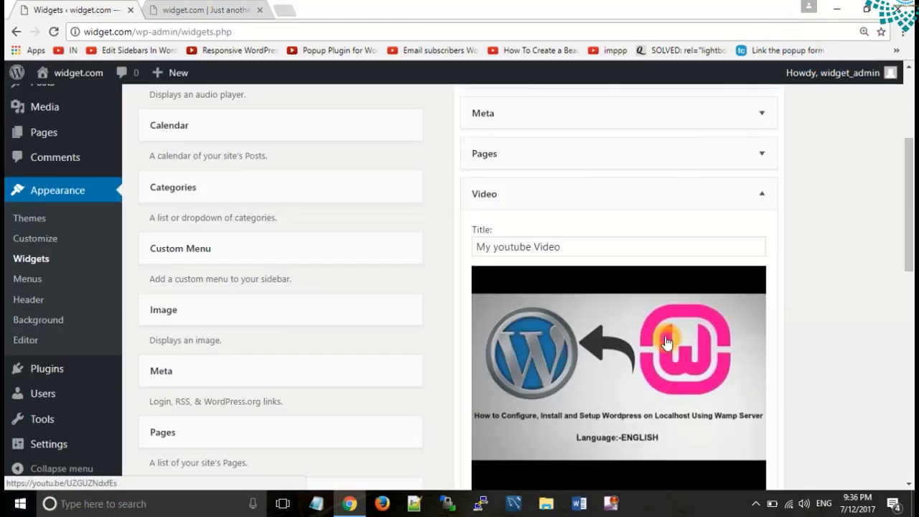
pyautogui.scroll(-3, 666, 343)
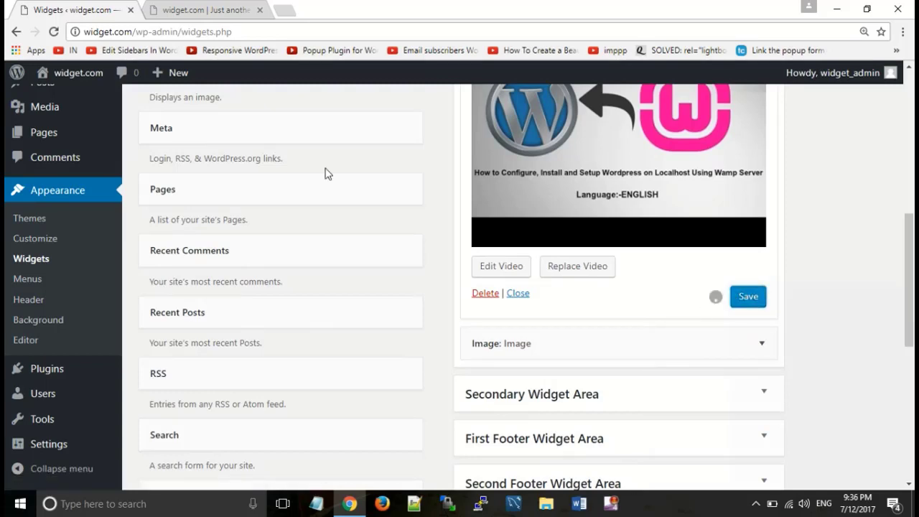
# Reload the site's front page and play the video in the sidebar's Video widget.
pyautogui.click(178, 7)
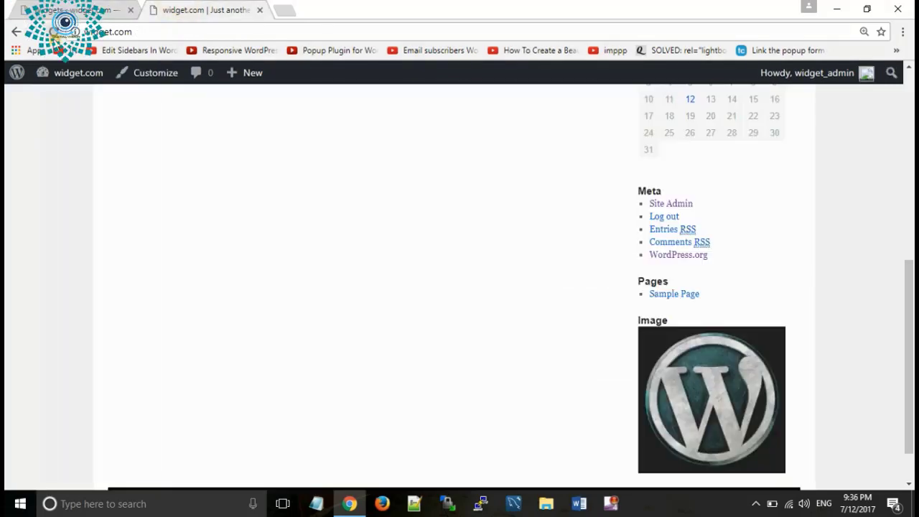
pyautogui.press('F5')
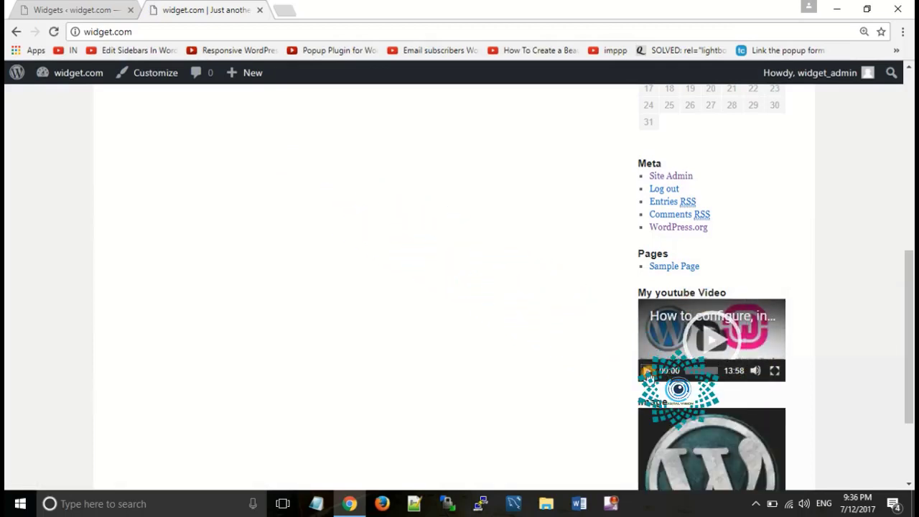
pyautogui.click(647, 371)
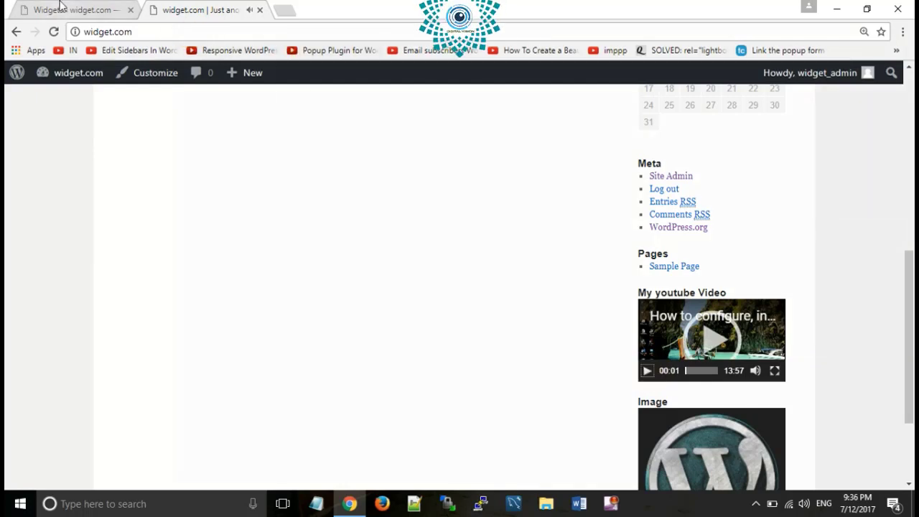
# Add a Text widget to the Secondary Widget Area on the Widgets page and title it "Secondary Widget Area".
pyautogui.click(61, 8)
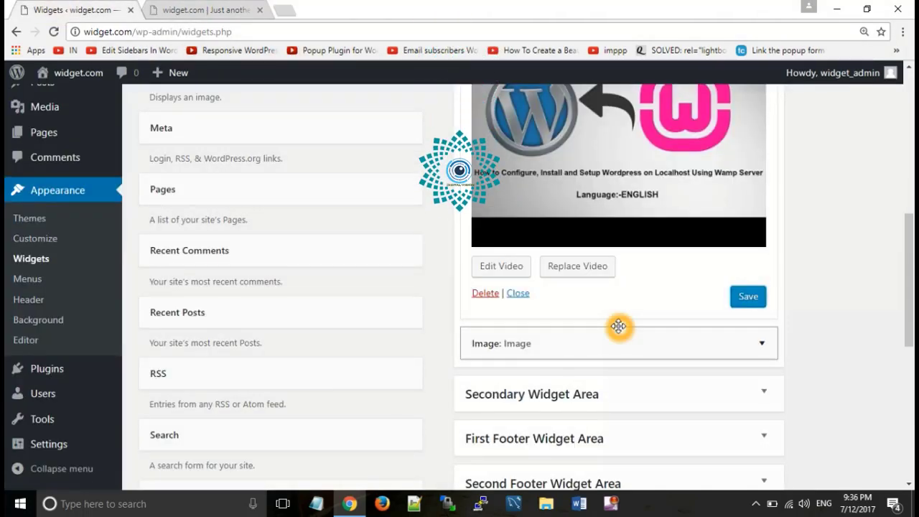
pyautogui.scroll(-2, 618, 327)
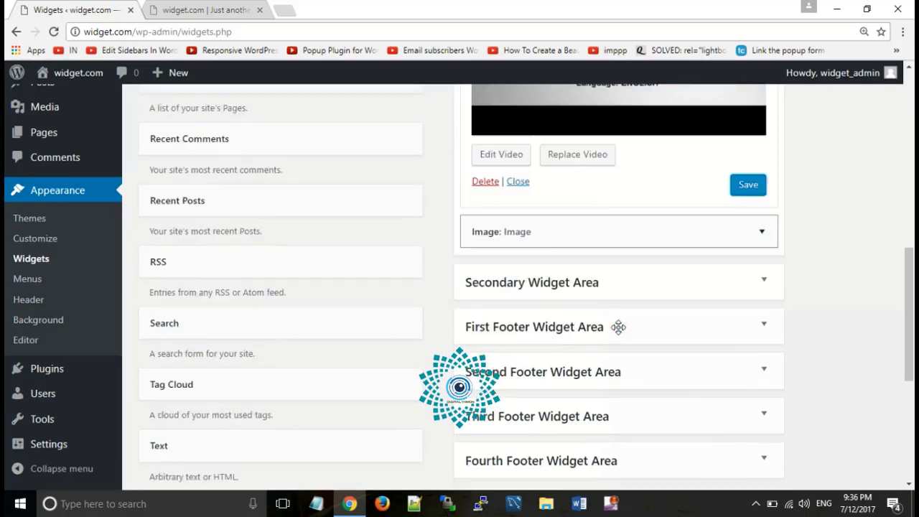
pyautogui.scroll(-3, 618, 327)
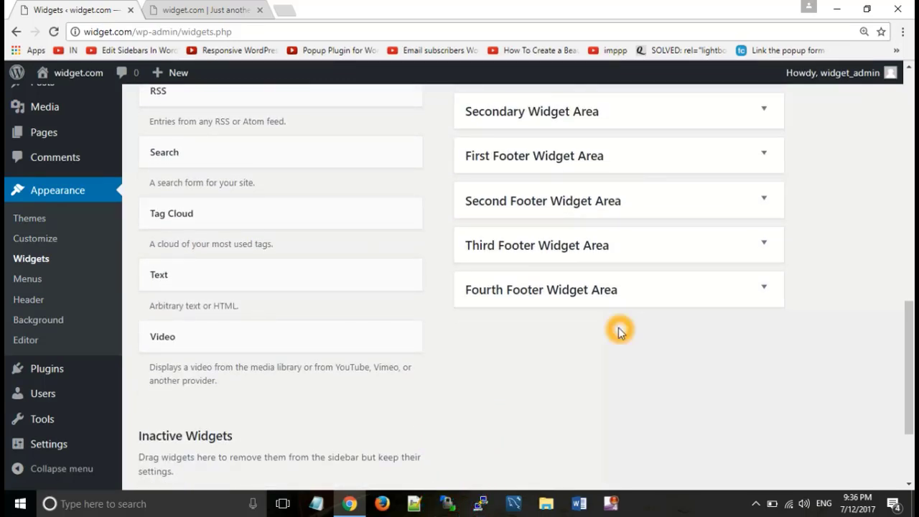
pyautogui.moveTo(910, 320); pyautogui.dragTo(908, 302)
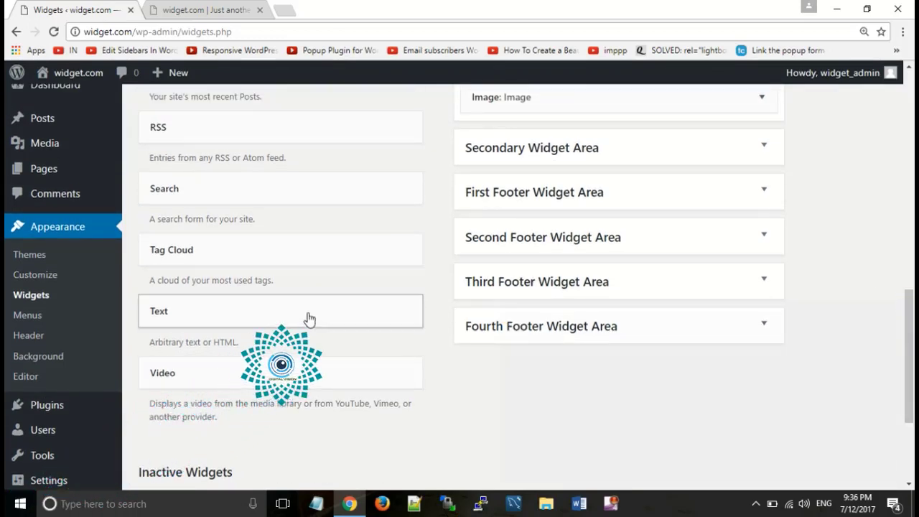
pyautogui.moveTo(307, 318); pyautogui.dragTo(627, 213)
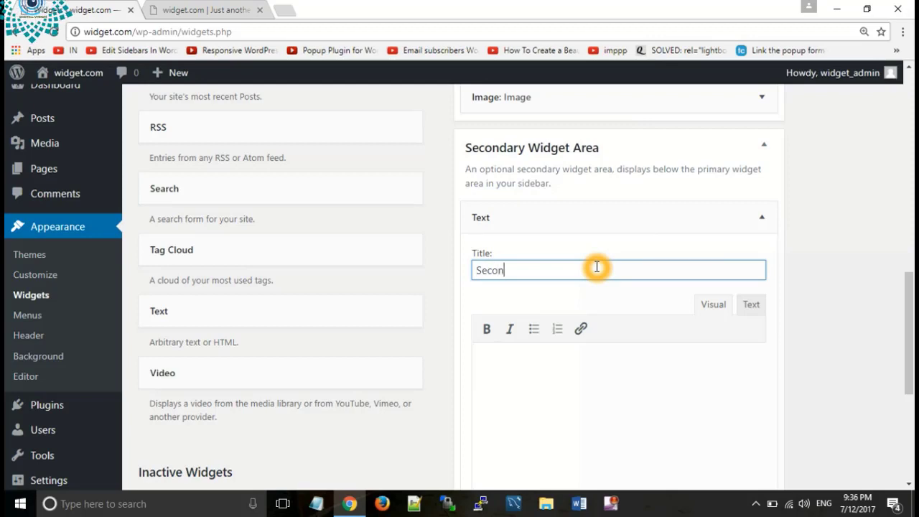
pyautogui.click(597, 267)
pyautogui.write('Secondary ')
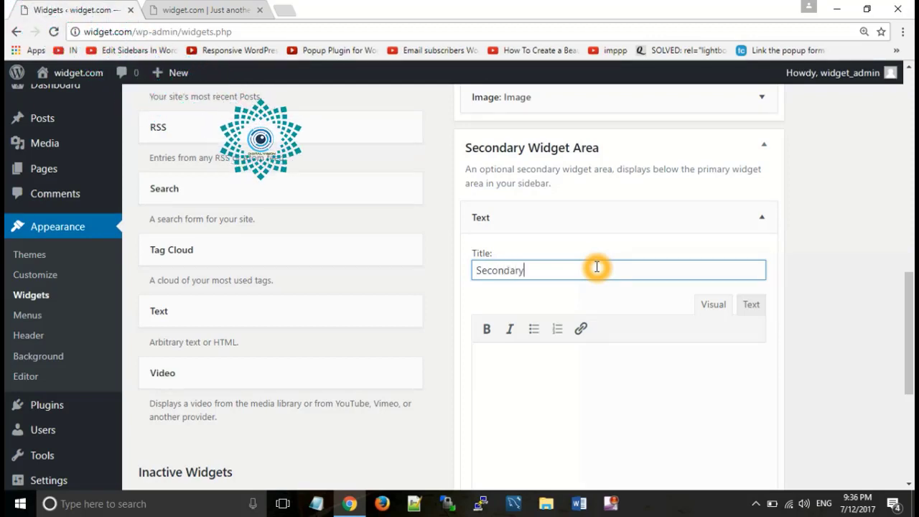
pyautogui.write('Wdge')
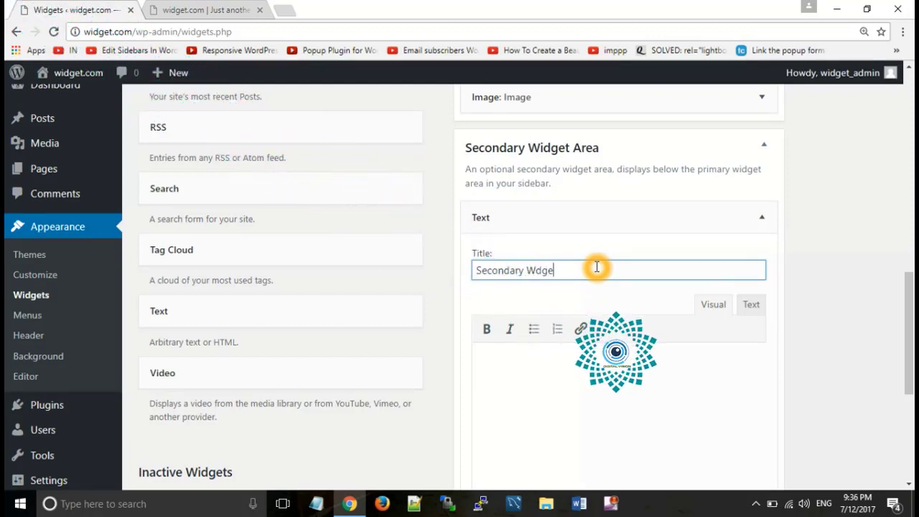
pyautogui.write('t Area')
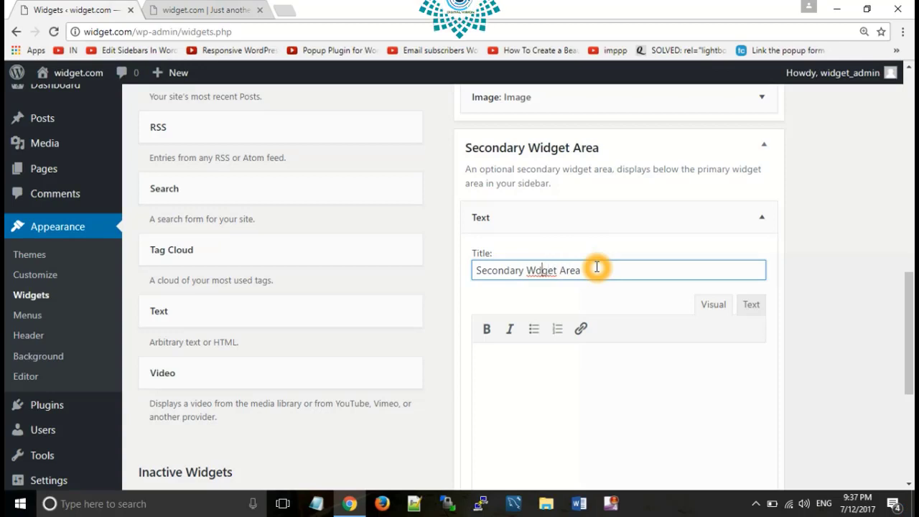
pyautogui.click(566, 379)
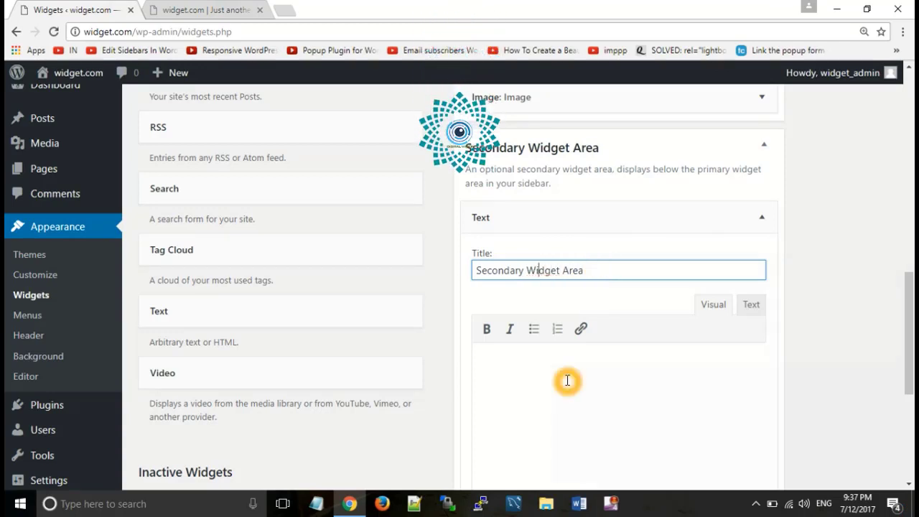
# Enter "Hello Friends" in bold as the Text widget's content, then save and close the widget.
pyautogui.write('Hello')
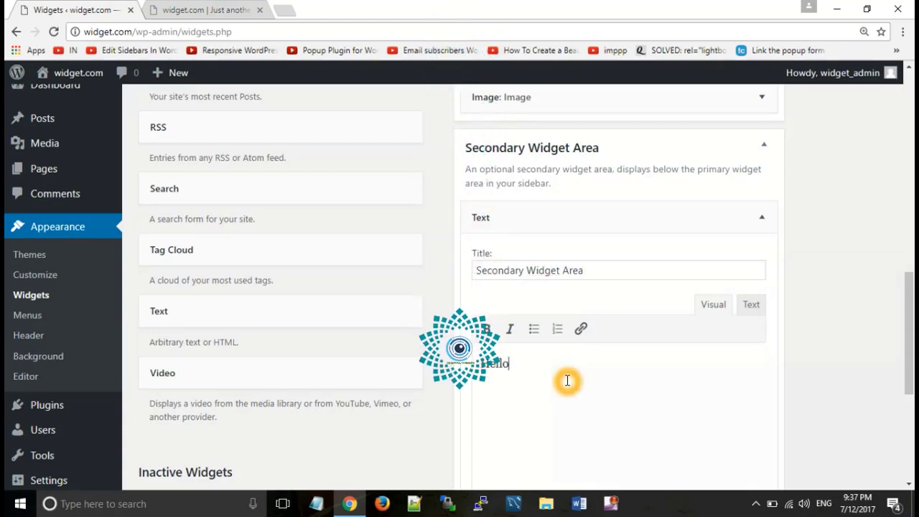
pyautogui.write(' Friends')
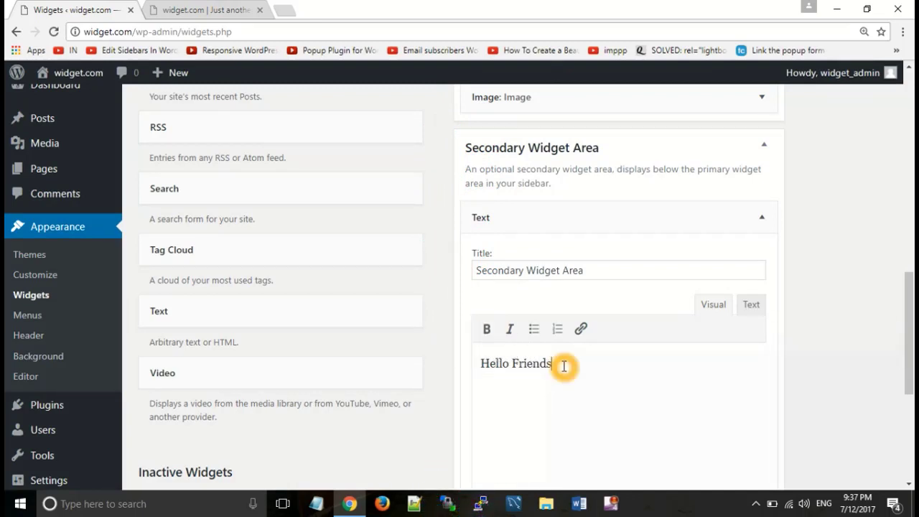
pyautogui.scroll(-1, 688, 388)
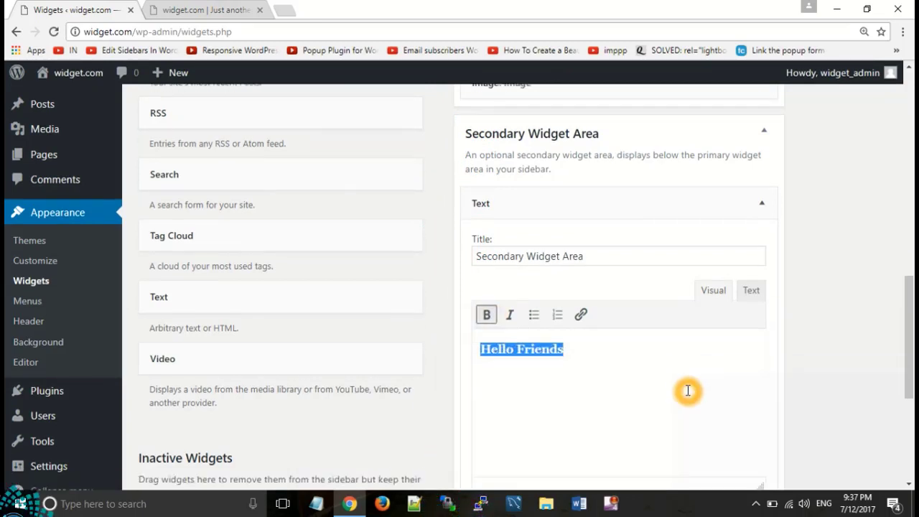
pyautogui.click(748, 475)
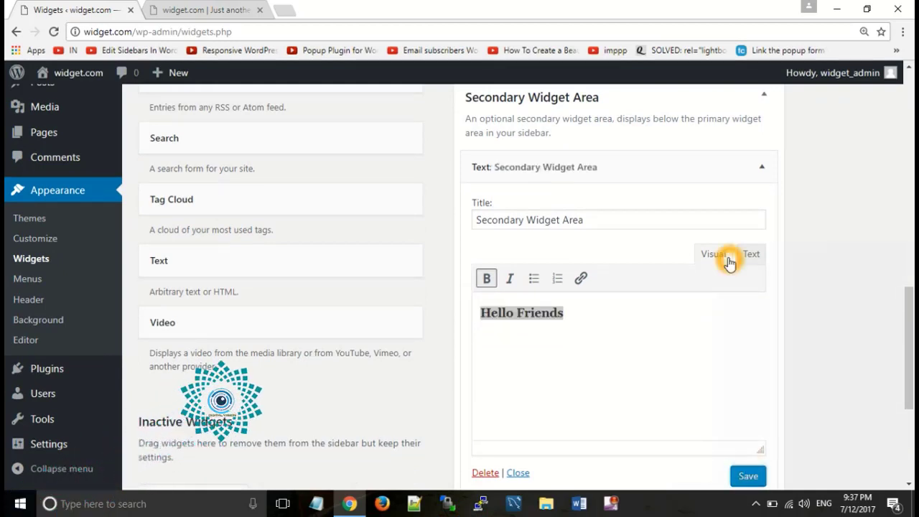
pyautogui.click(518, 473)
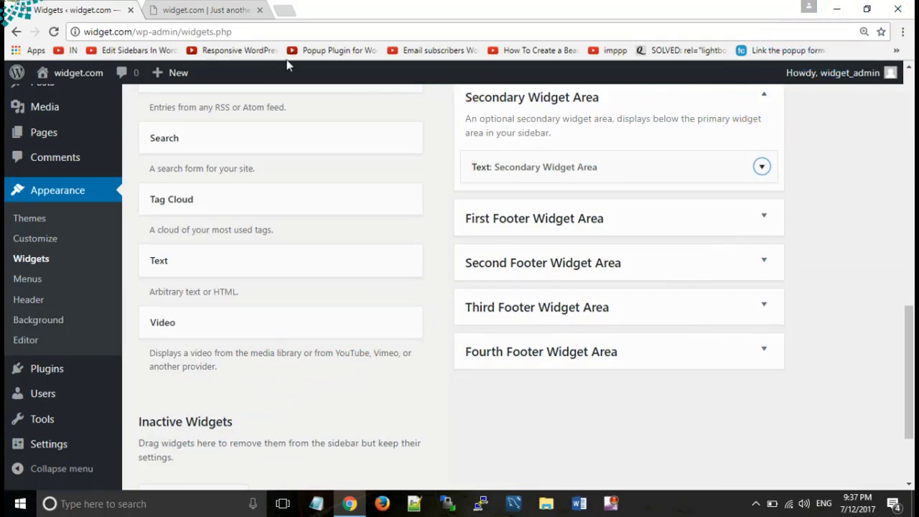
# Reload the site's front page and check the Secondary Widget Area text below the sidebar image.
pyautogui.click(211, 7)
pyautogui.click(622, 280)
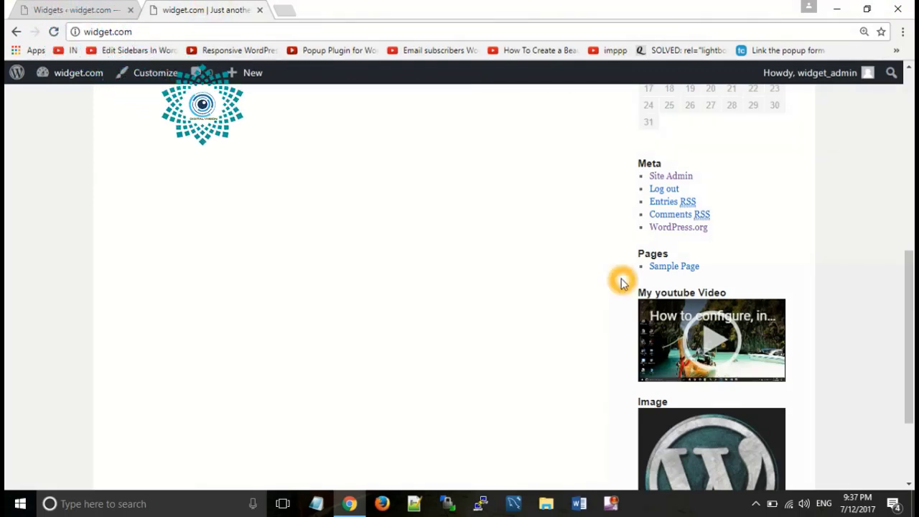
pyautogui.scroll(-2, 646, 293)
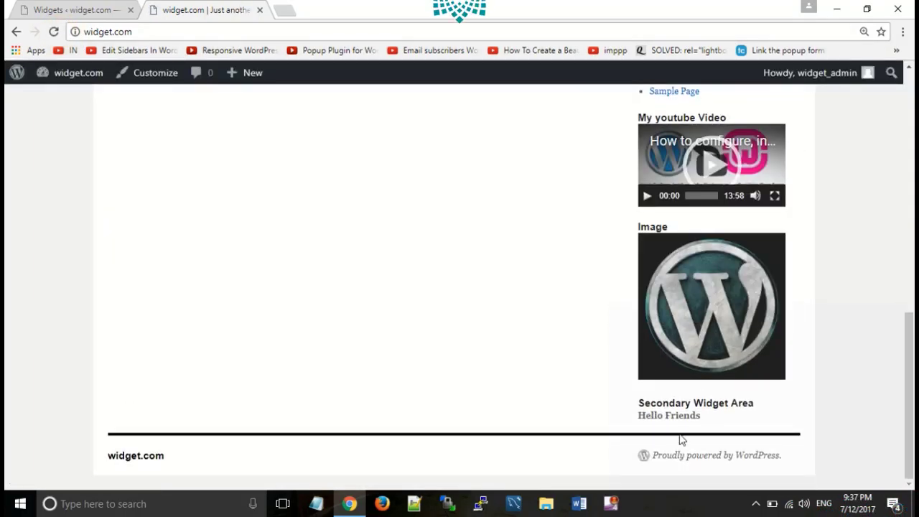
pyautogui.click(655, 416)
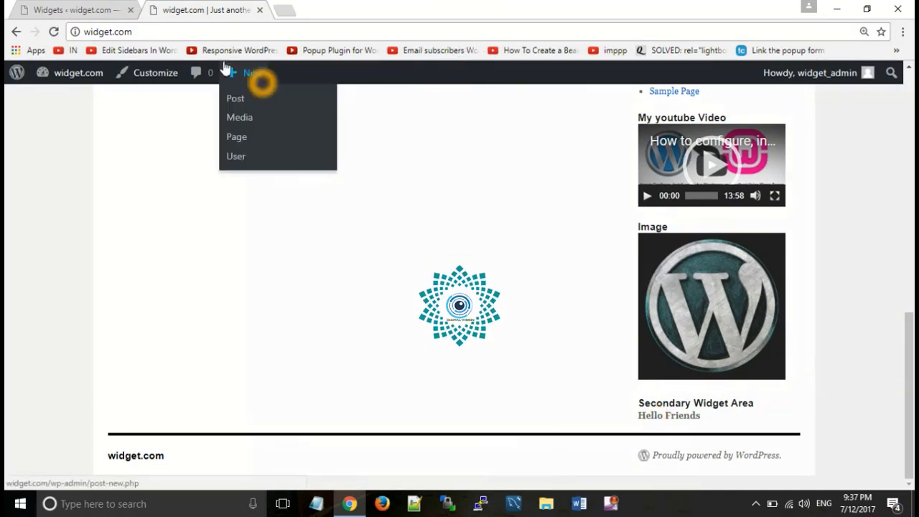
# Add a Search widget to the First Footer Widget Area on the Widgets page.
pyautogui.click(74, 9)
pyautogui.click(475, 263)
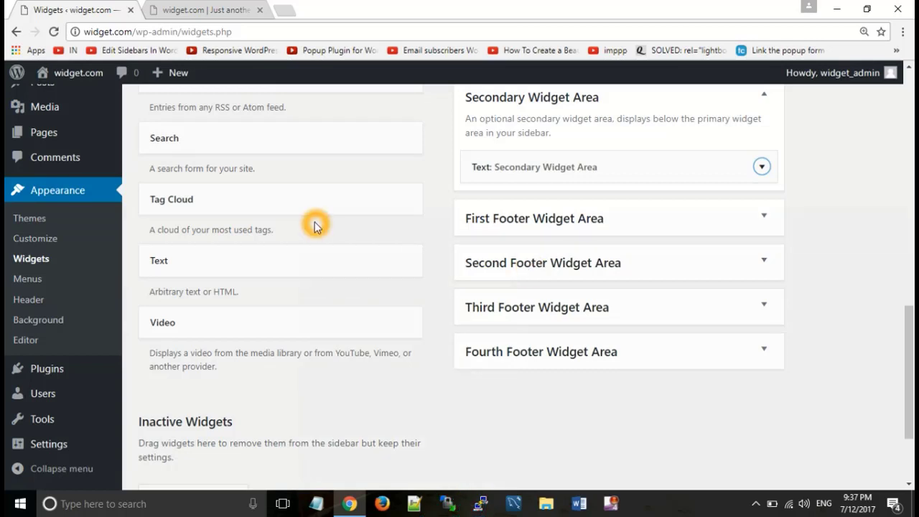
pyautogui.click(557, 263)
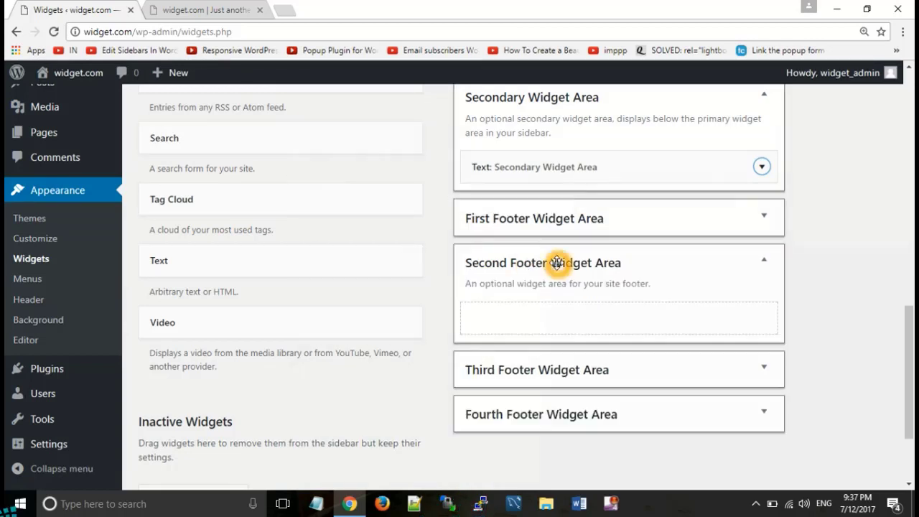
pyautogui.moveTo(301, 138); pyautogui.dragTo(615, 271)
# Reload the site's front page and check the Search widget in the footer.
pyautogui.click(160, 9)
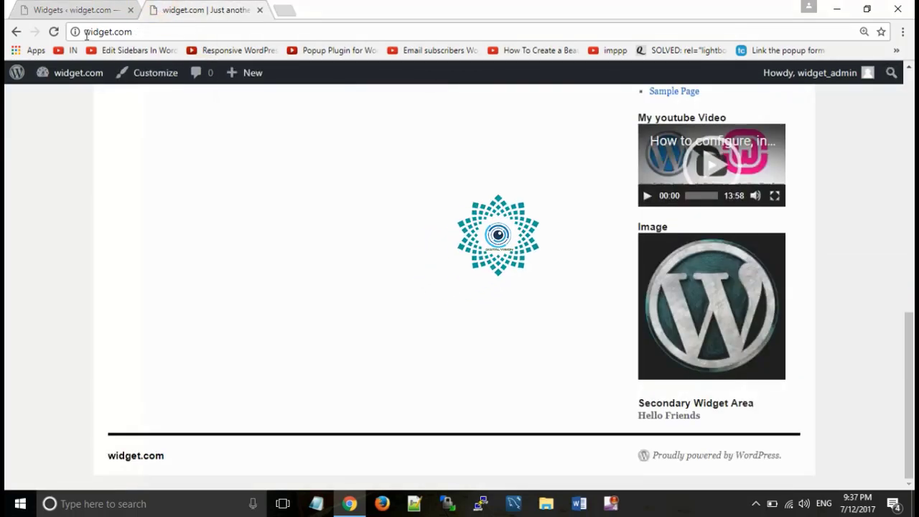
pyautogui.click(54, 31)
pyautogui.click(269, 283)
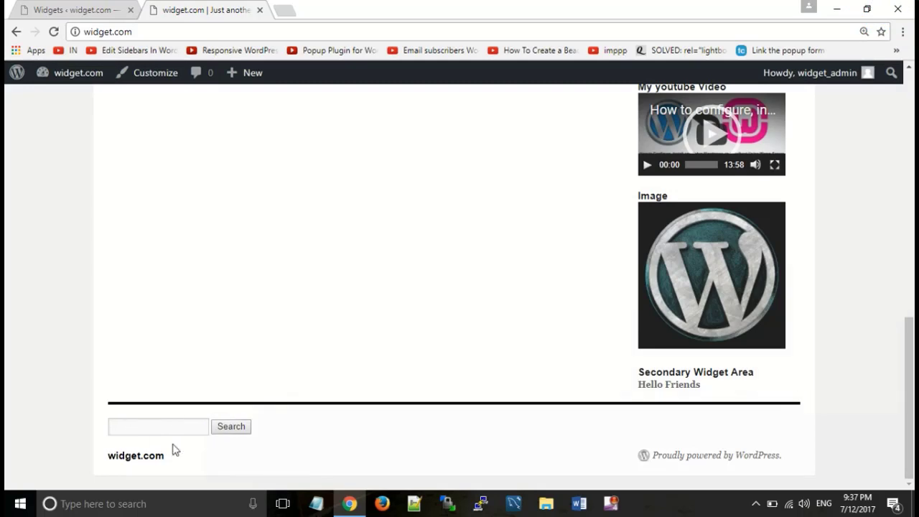
# Return to the Widgets page and collapse the First Footer Widget Area.
pyautogui.click(92, 10)
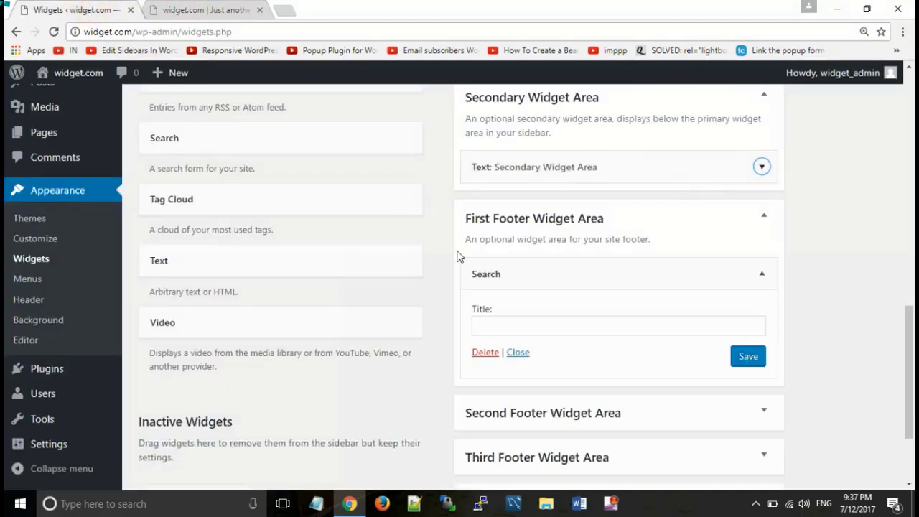
pyautogui.click(762, 227)
pyautogui.click(292, 237)
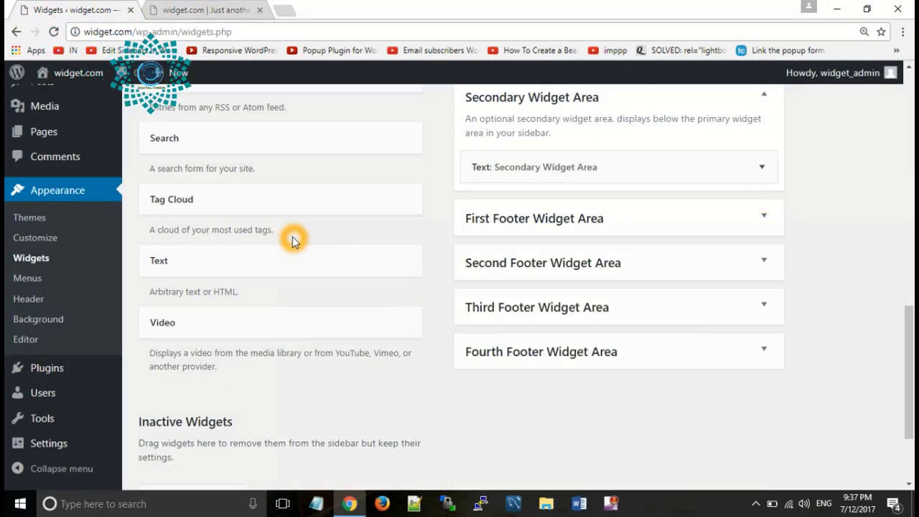
pyautogui.scroll(2, 292, 241)
pyautogui.scroll(2, 291, 241)
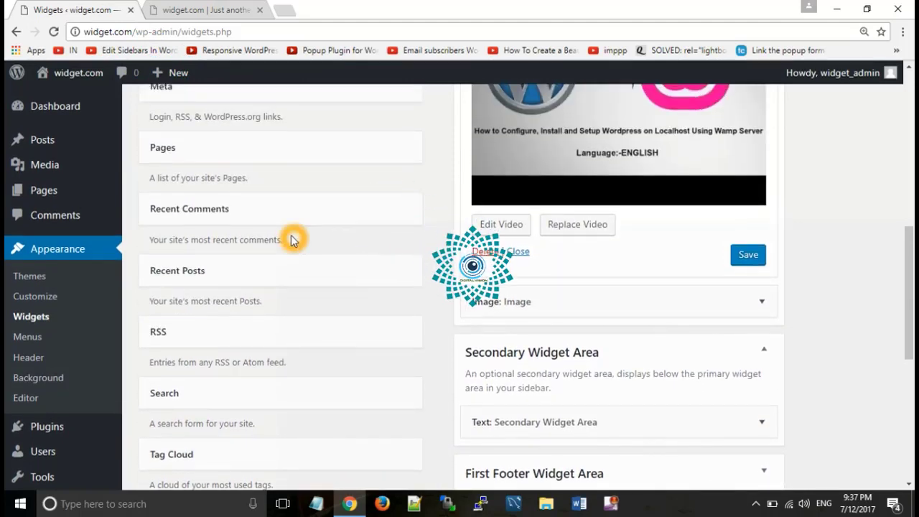
pyautogui.click(275, 151)
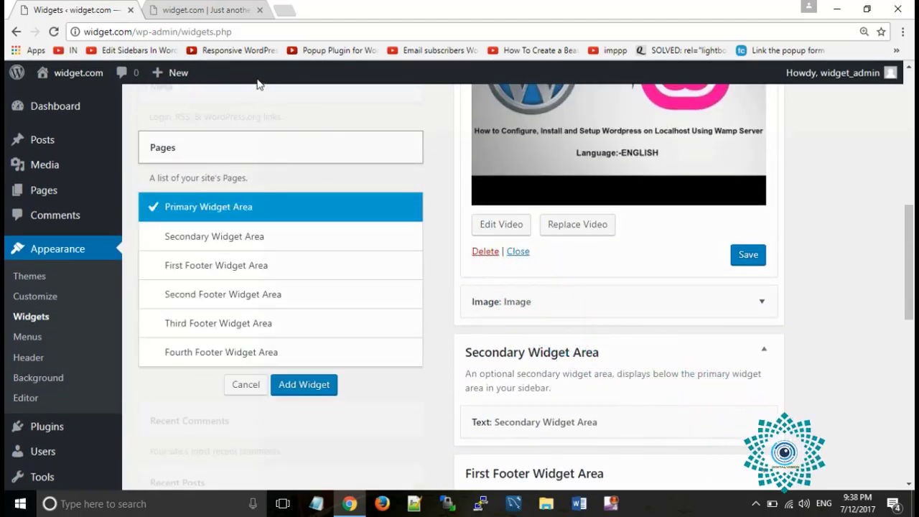
pyautogui.click(304, 385)
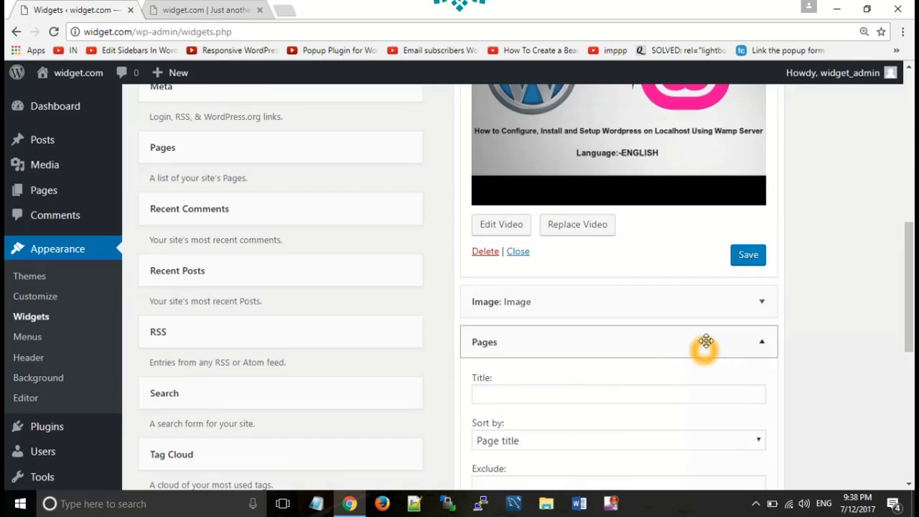
pyautogui.scroll(-4, 705, 342)
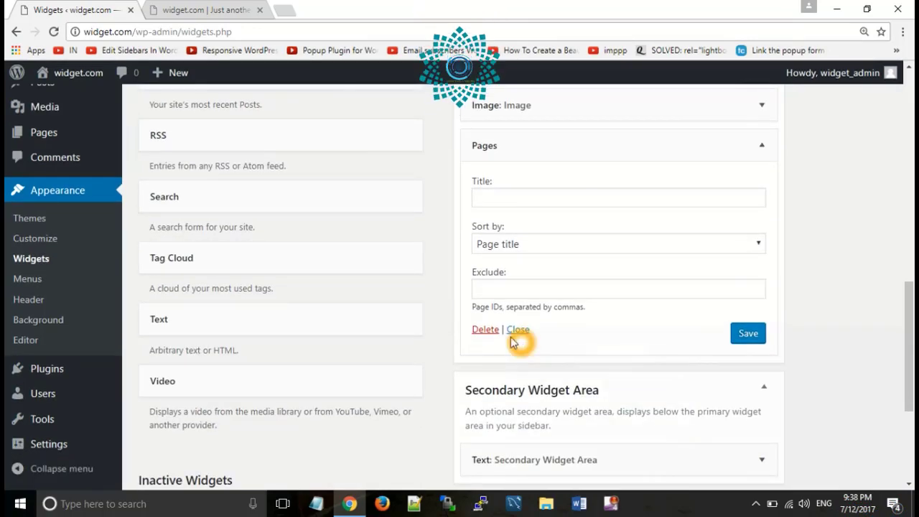
pyautogui.click(479, 330)
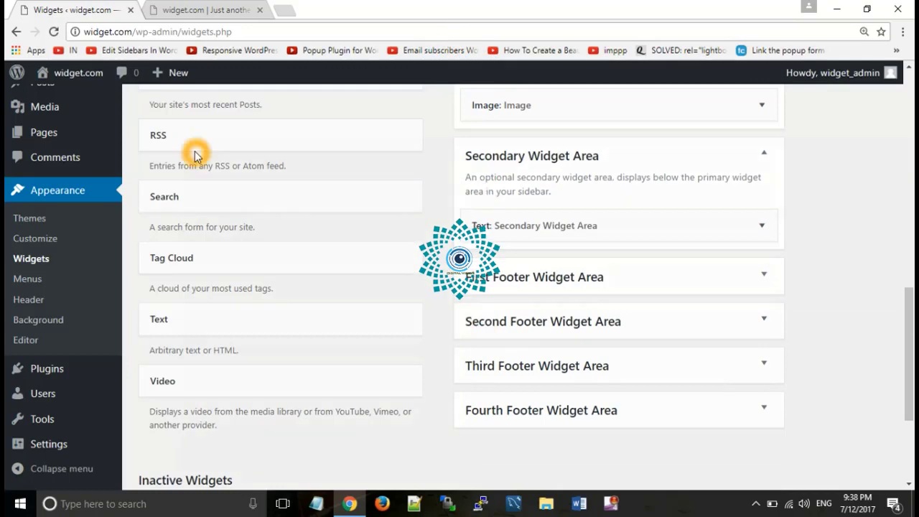
# Add a Pages widget to the Second Footer Widget Area.
pyautogui.moveTo(219, 197)
pyautogui.mouseDown()
pyautogui.moveTo(498, 352)
pyautogui.moveTo(538, 359)
pyautogui.moveTo(268, 180)
pyautogui.moveTo(229, 191)
pyautogui.mouseUp()
pyautogui.scroll(-2, 231, 199)
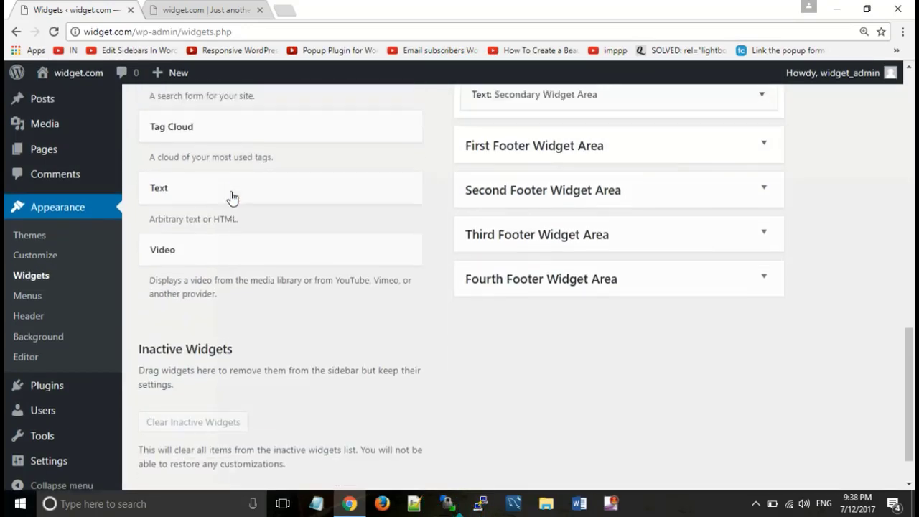
pyautogui.scroll(2, 231, 196)
pyautogui.scroll(4, 231, 196)
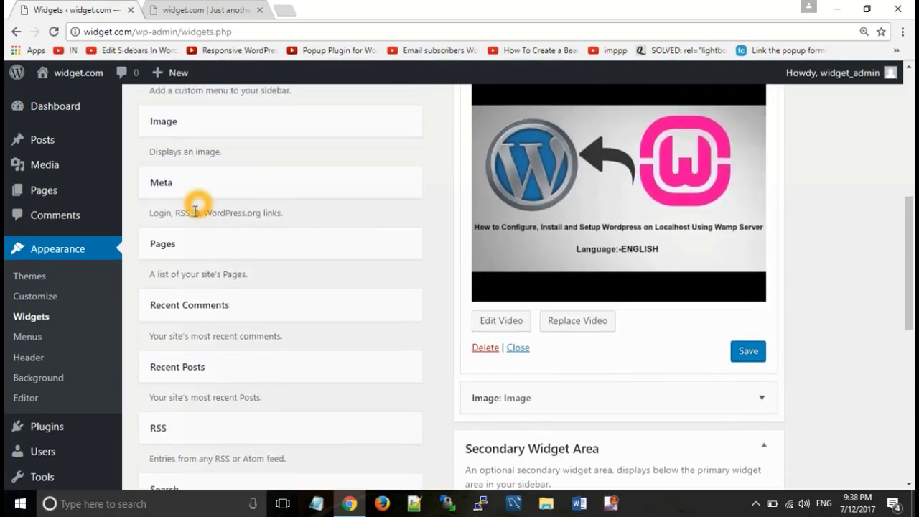
pyautogui.moveTo(381, 335); pyautogui.dragTo(518, 366)
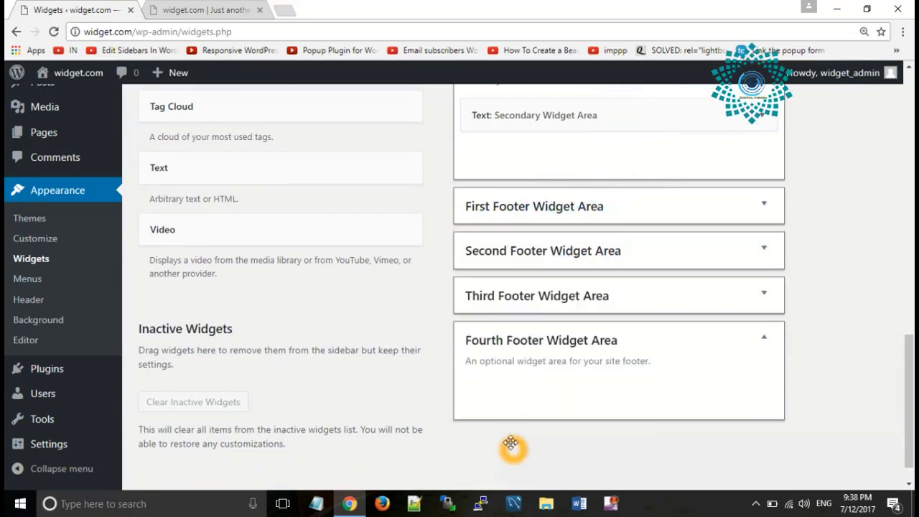
pyautogui.moveTo(513, 268); pyautogui.dragTo(512, 300)
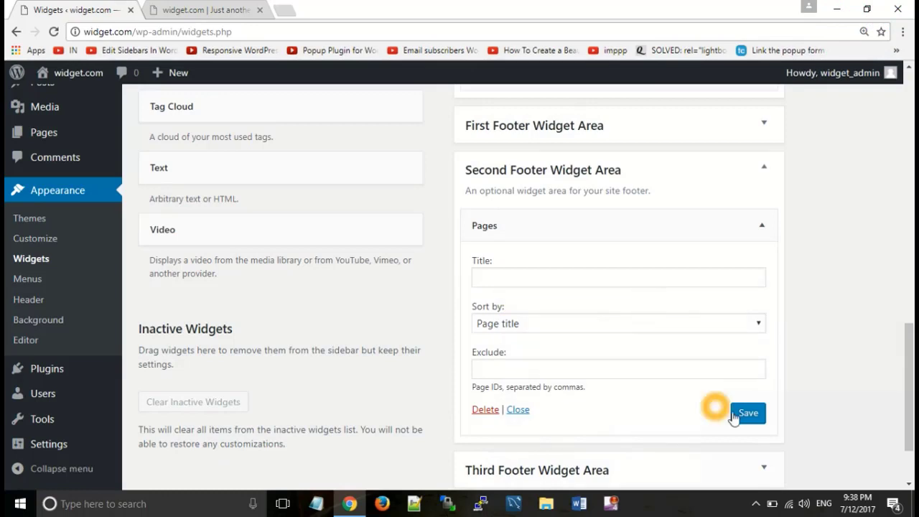
# Reload the site's front page to check the Pages widget in the footer and return to the Widgets page.
pyautogui.click(205, 8)
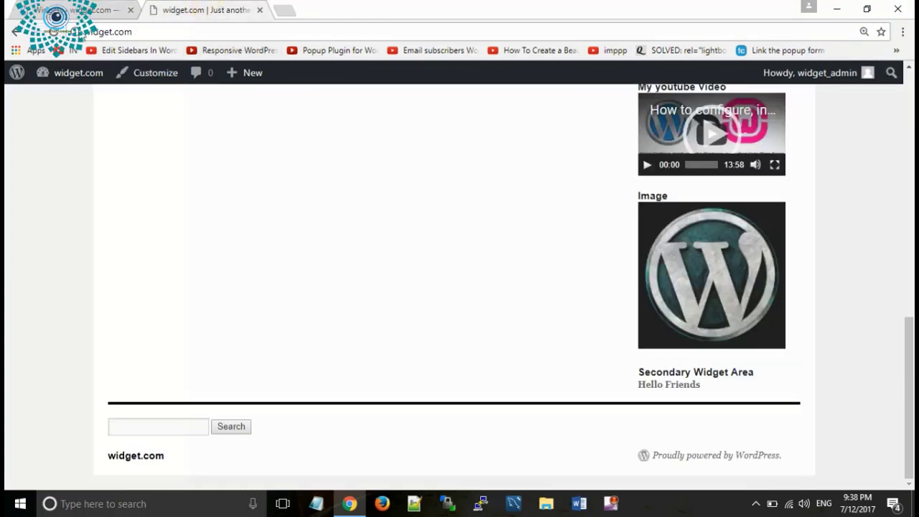
pyautogui.click(53, 32)
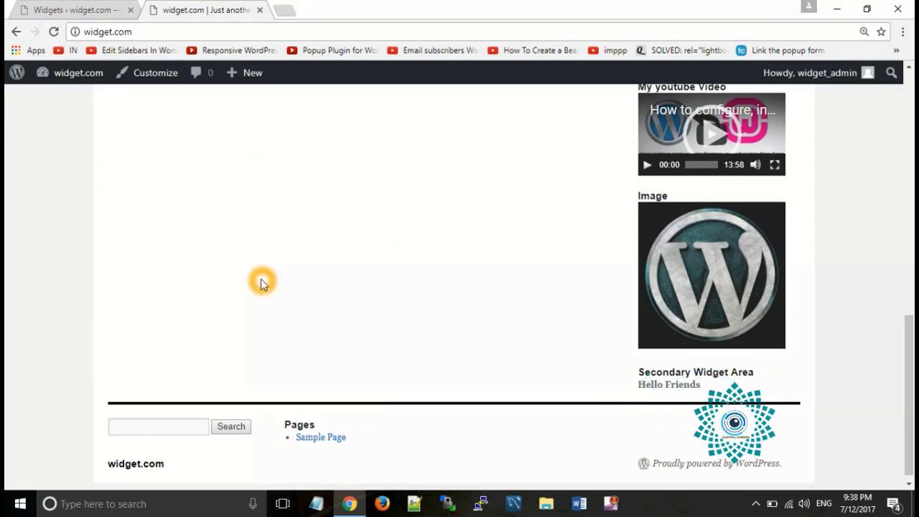
pyautogui.click(68, 9)
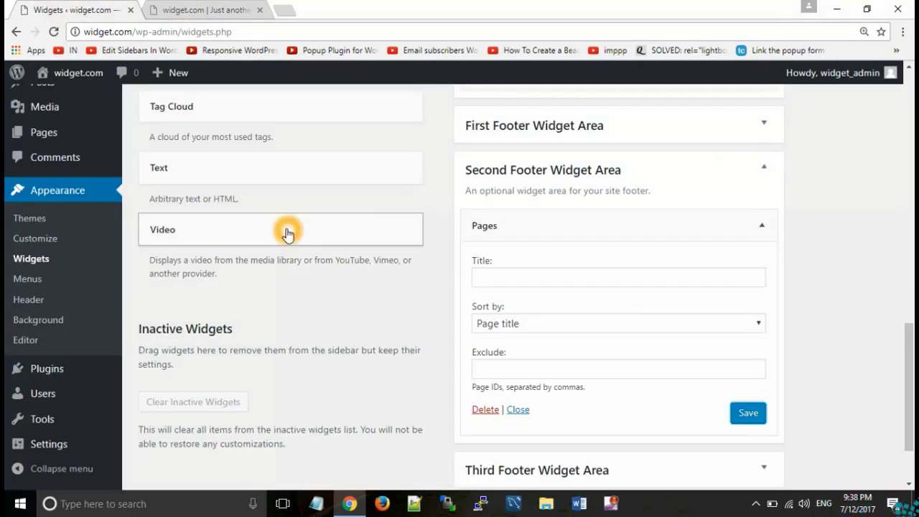
# Add a Meta widget to the Third Footer Widget Area.
pyautogui.scroll(5, 288, 233)
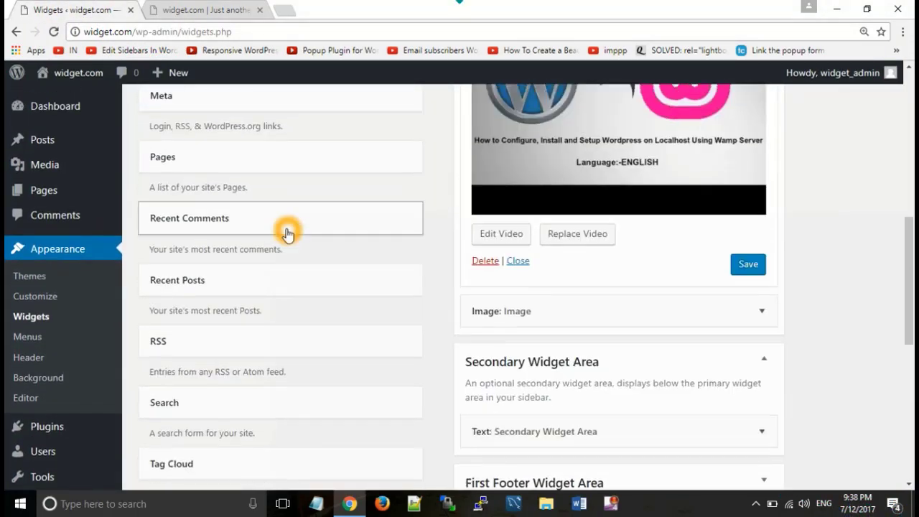
pyautogui.scroll(2, 287, 234)
pyautogui.click(245, 262)
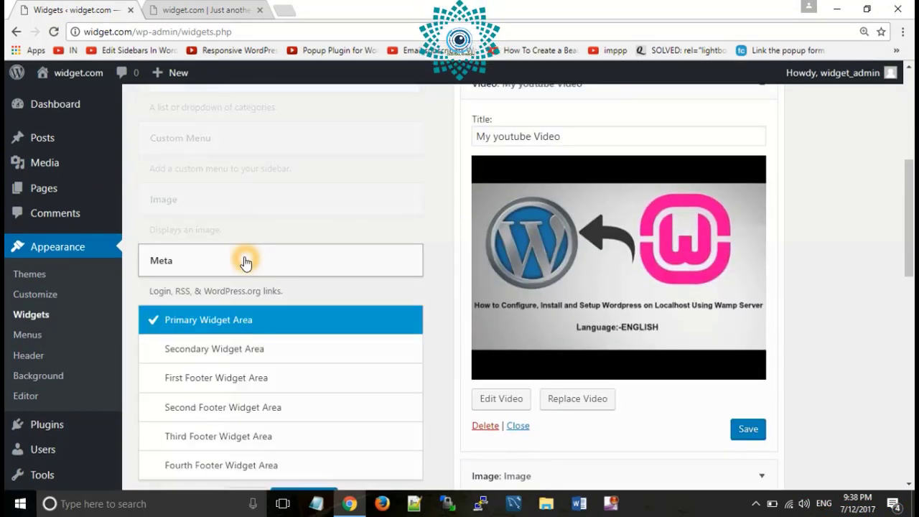
pyautogui.scroll(-2, 242, 262)
pyautogui.click(229, 323)
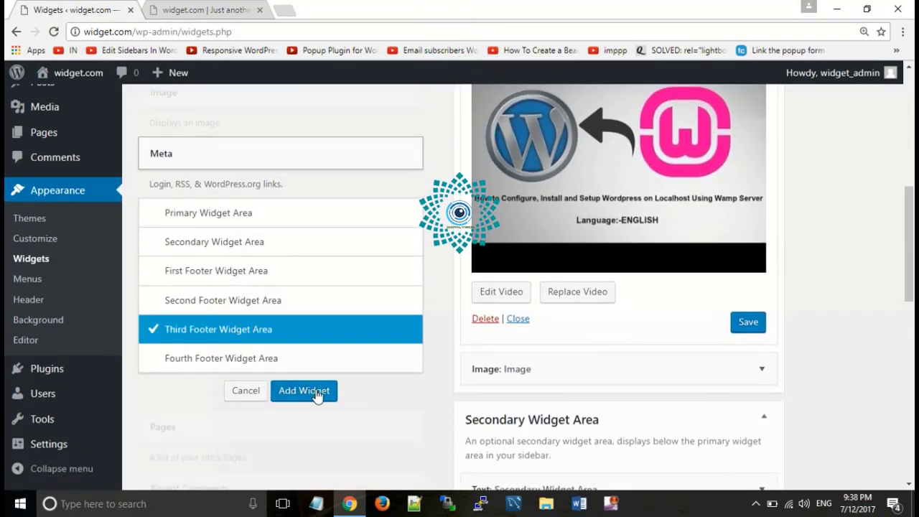
pyautogui.click(316, 389)
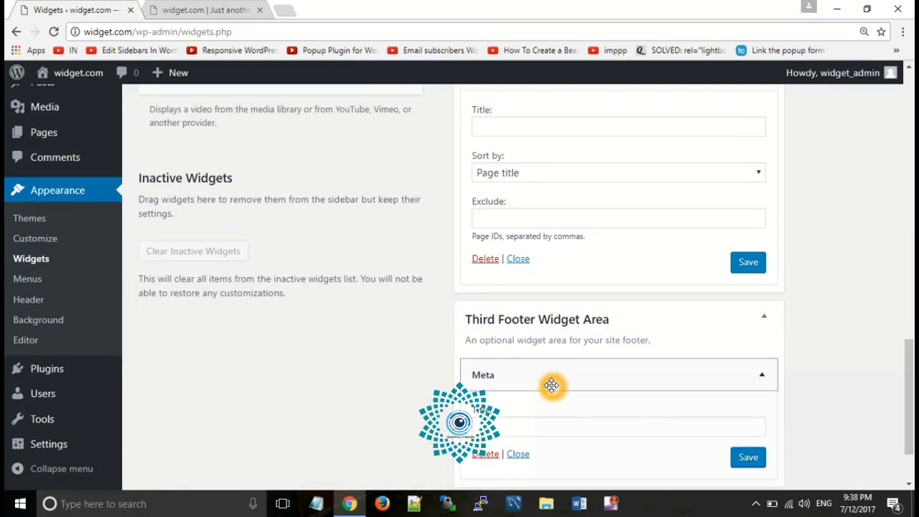
# Reload the site's front page to check the footer's Meta widget and return to the beginning of the Widgets page.
pyautogui.click(206, 9)
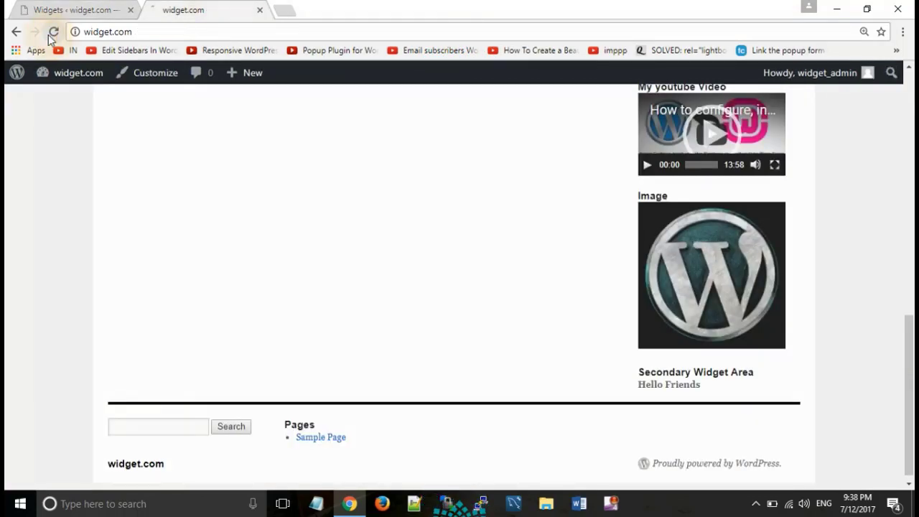
pyautogui.click(52, 33)
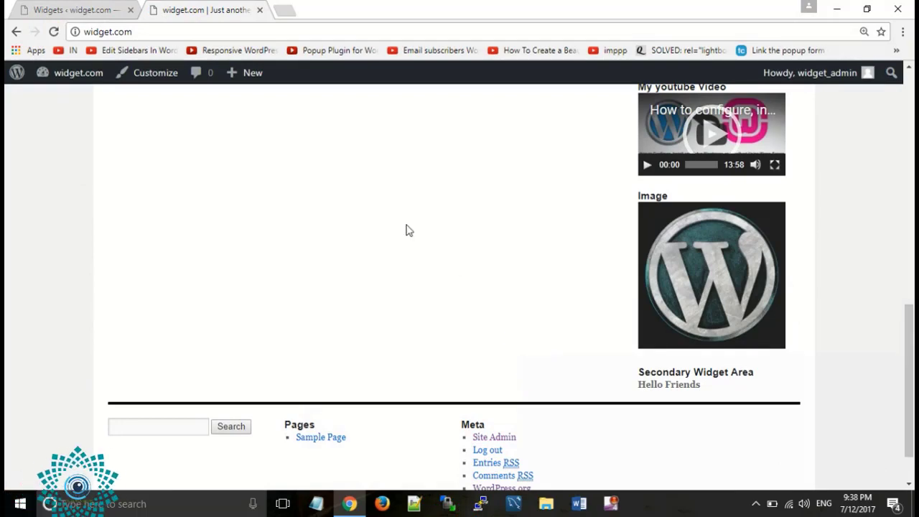
pyautogui.click(75, 9)
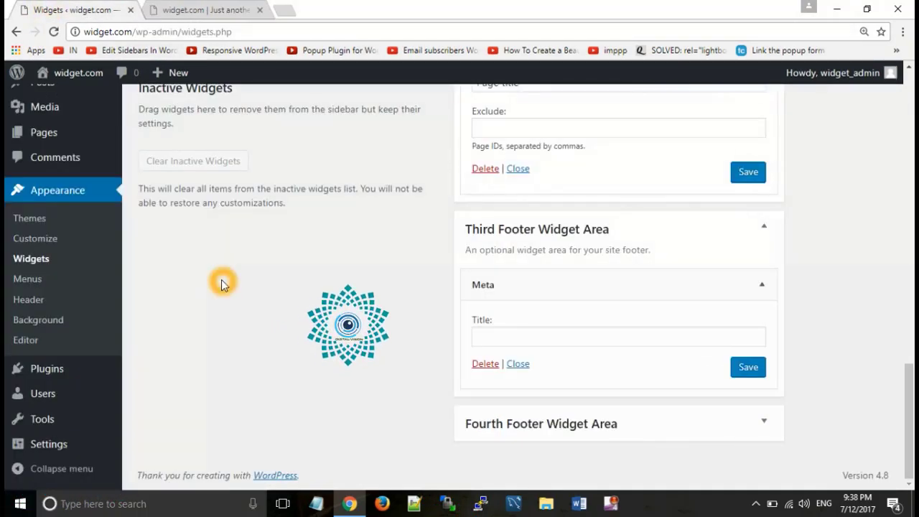
pyautogui.scroll(10, 277, 211)
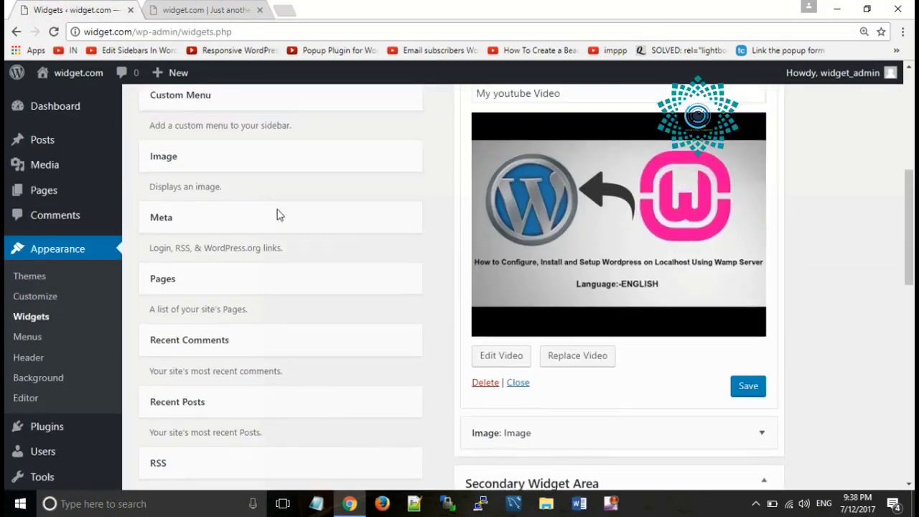
pyautogui.scroll(5, 279, 214)
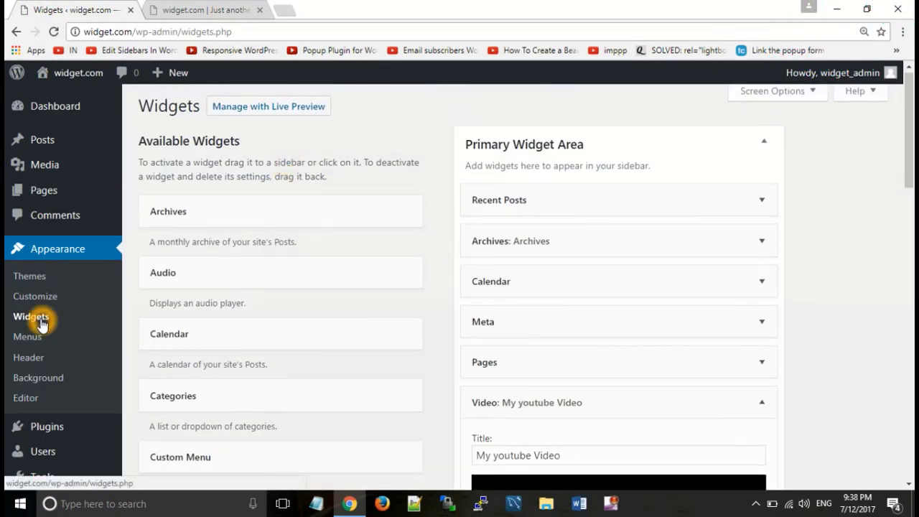
# Search the plugin directory for "black", then install and activate the Black Studio TinyMCE Widget plugin.
pyautogui.click(66, 425)
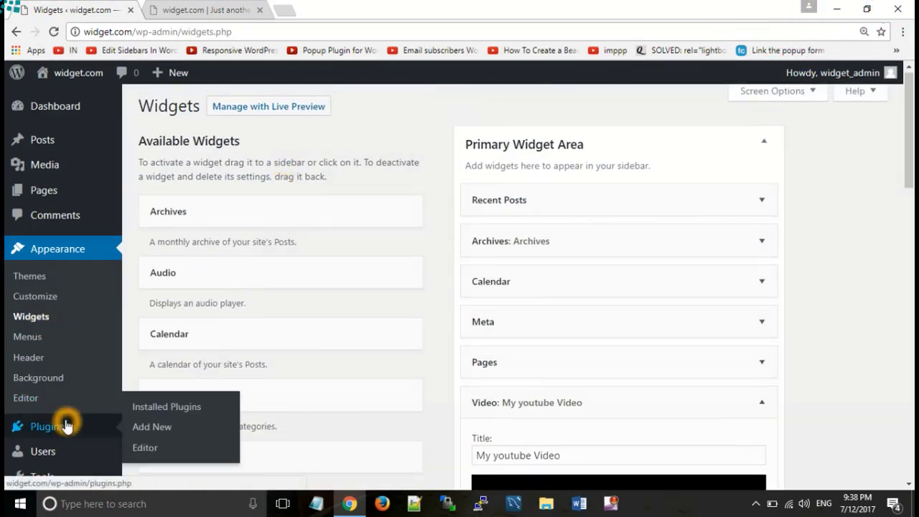
pyautogui.click(144, 428)
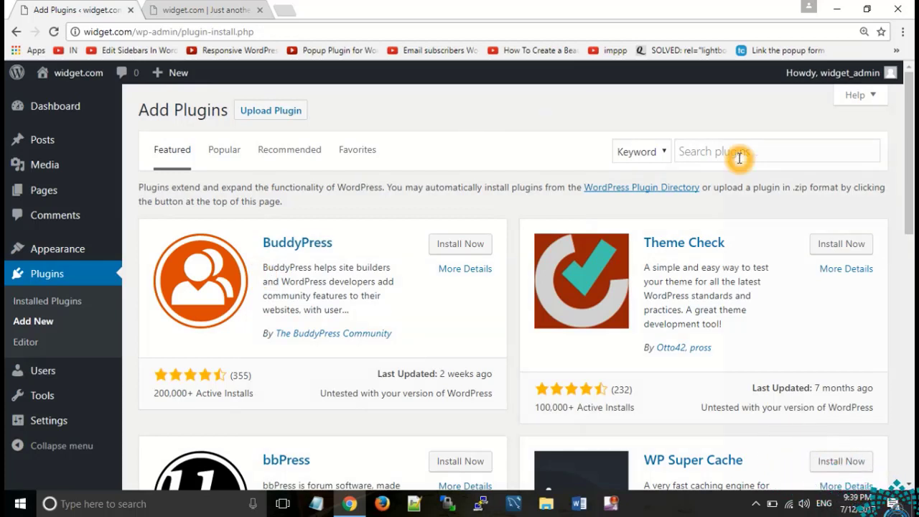
pyautogui.write('black')
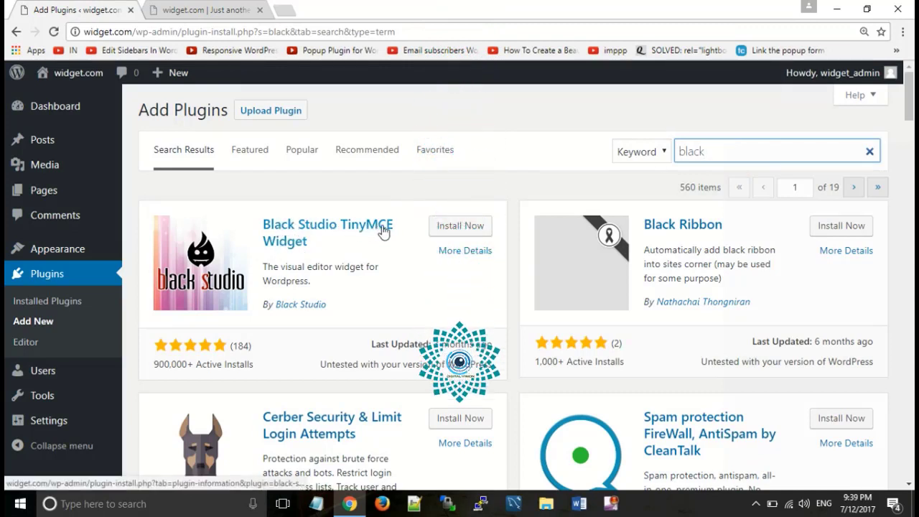
pyautogui.click(331, 250)
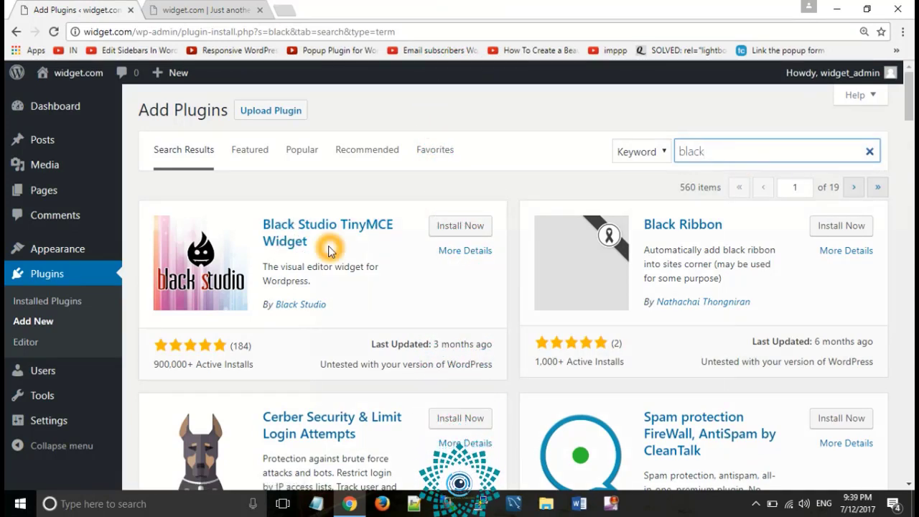
pyautogui.click(445, 236)
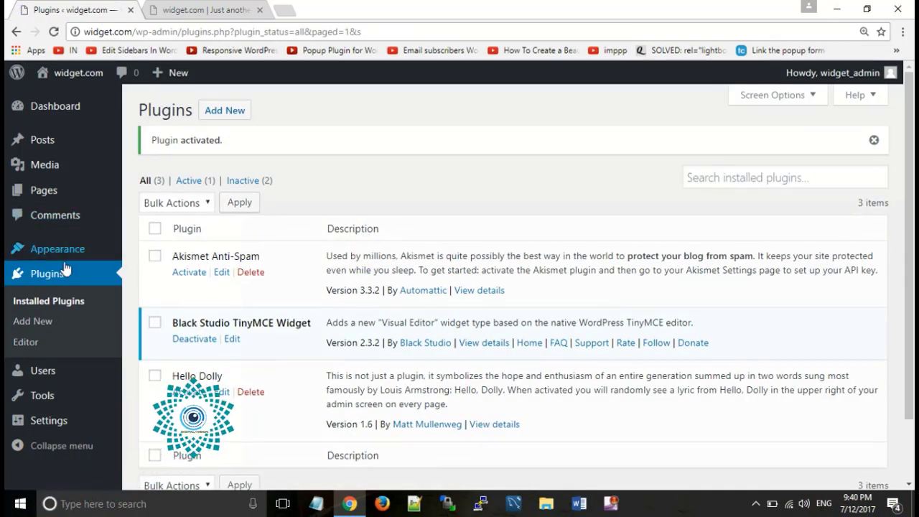
# Add a Visual Editor widget to the Fourth Footer Widget Area.
pyautogui.moveTo(61, 250)
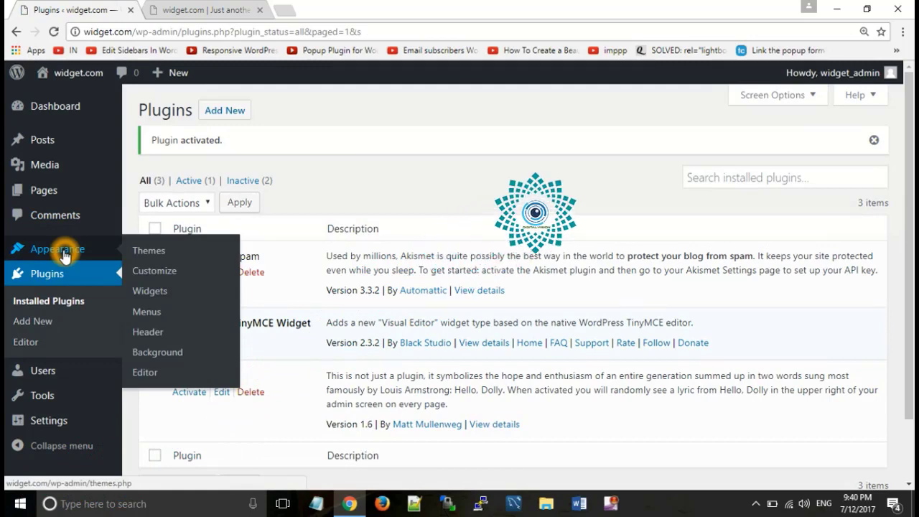
pyautogui.click(148, 289)
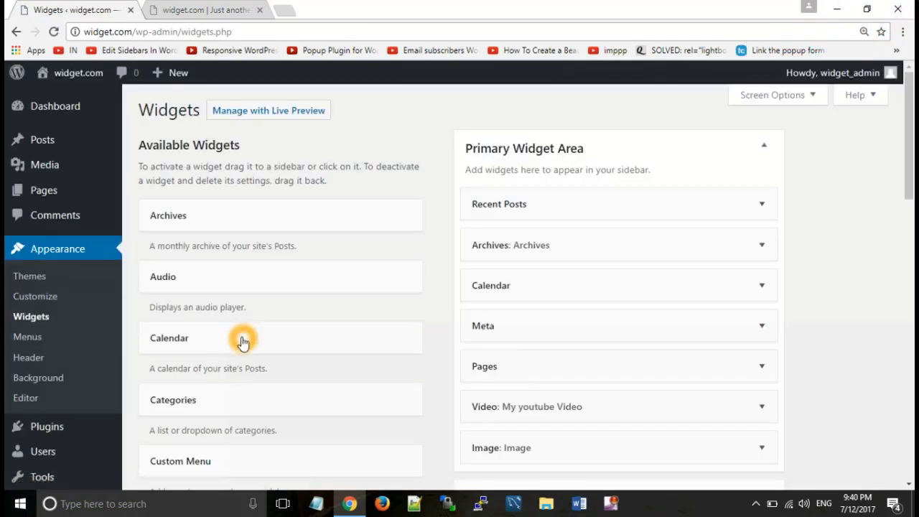
pyautogui.scroll(-3, 612, 228)
pyautogui.moveTo(908, 228); pyautogui.dragTo(908, 420)
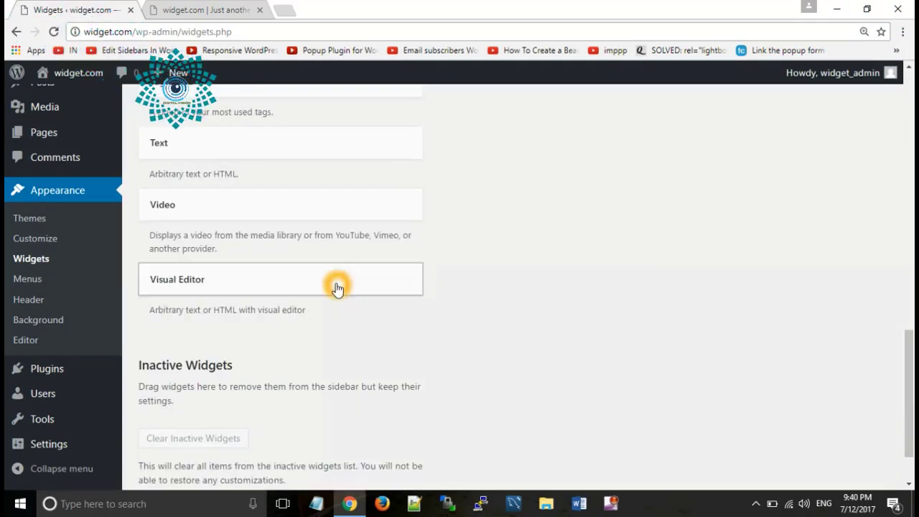
pyautogui.click(210, 289)
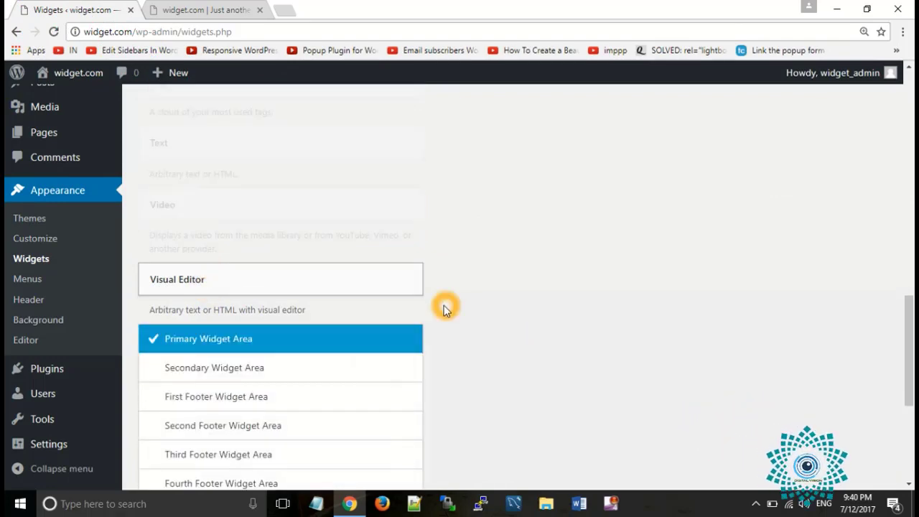
pyautogui.scroll(-3, 333, 286)
pyautogui.click(301, 270)
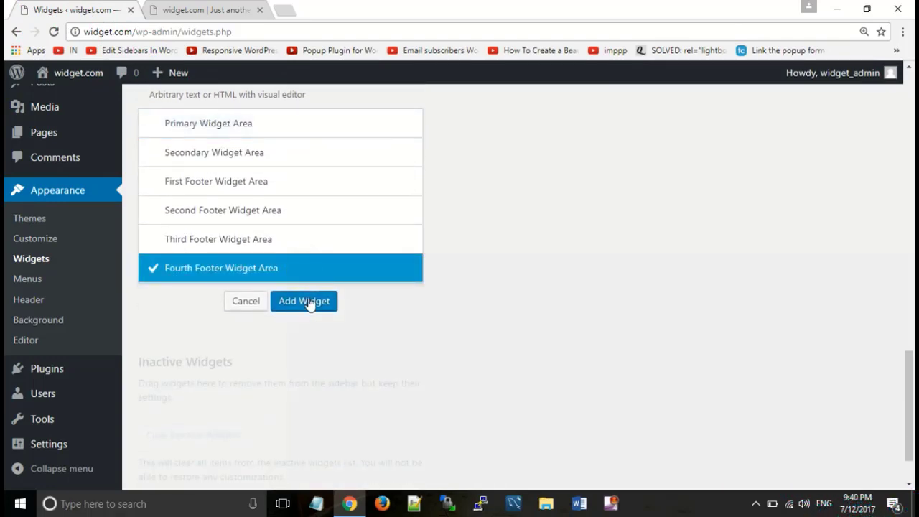
pyautogui.click(303, 301)
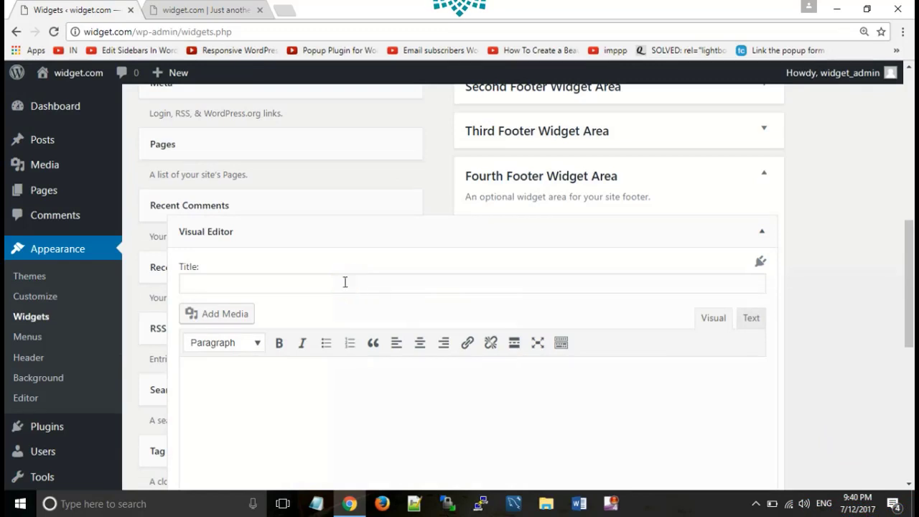
# Title the Visual Editor widget "This is a visual editor".
pyautogui.click(344, 283)
pyautogui.write('T')
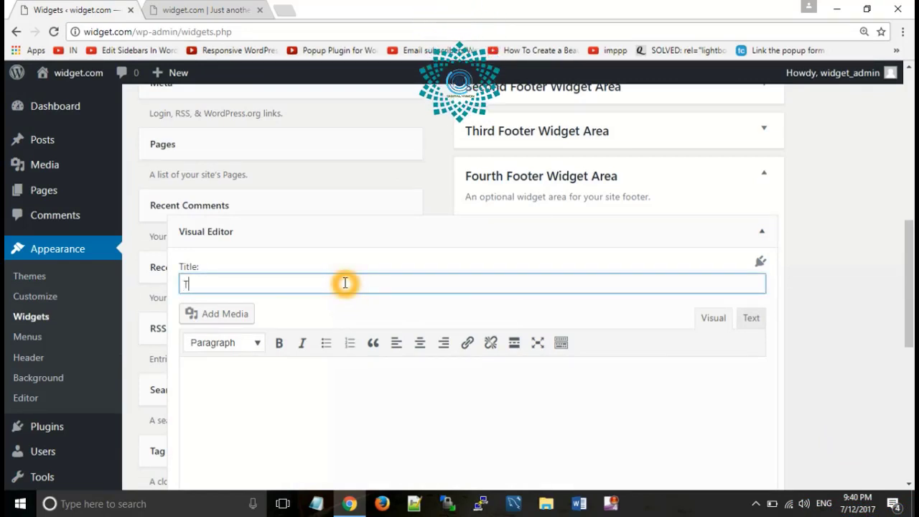
pyautogui.write('his ia')
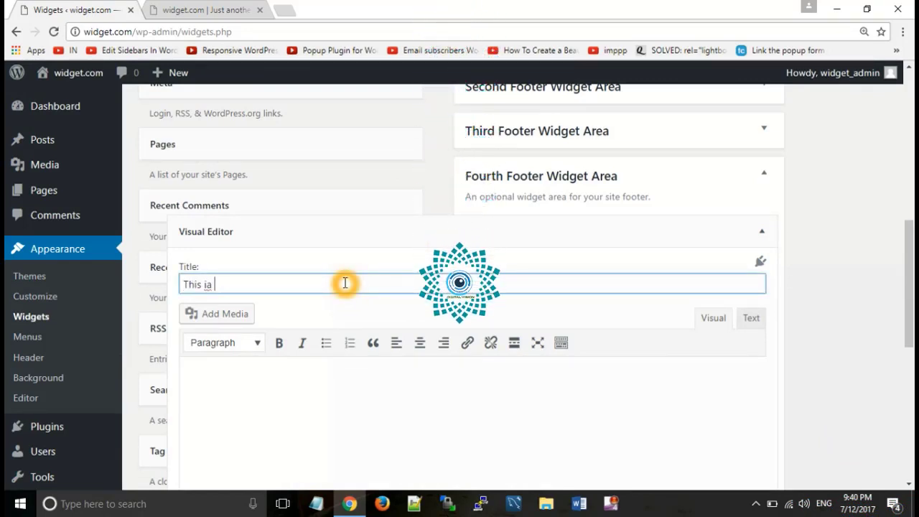
pyautogui.press('BackSpace')
pyautogui.press('BackSpace')
pyautogui.write('s a visual editor')
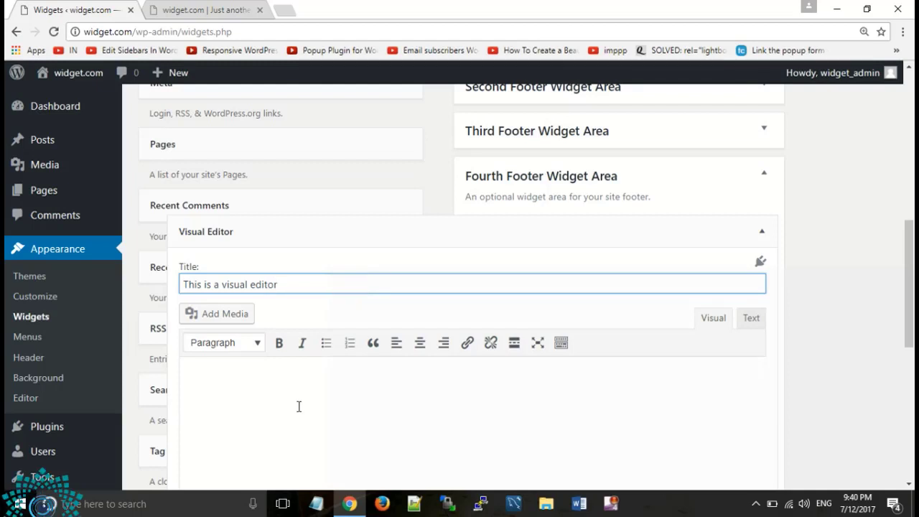
# Insert the WordPress logo image wordpress-1810453_960_720.jpg from the media library into the Visual Editor widget's content.
pyautogui.click(293, 386)
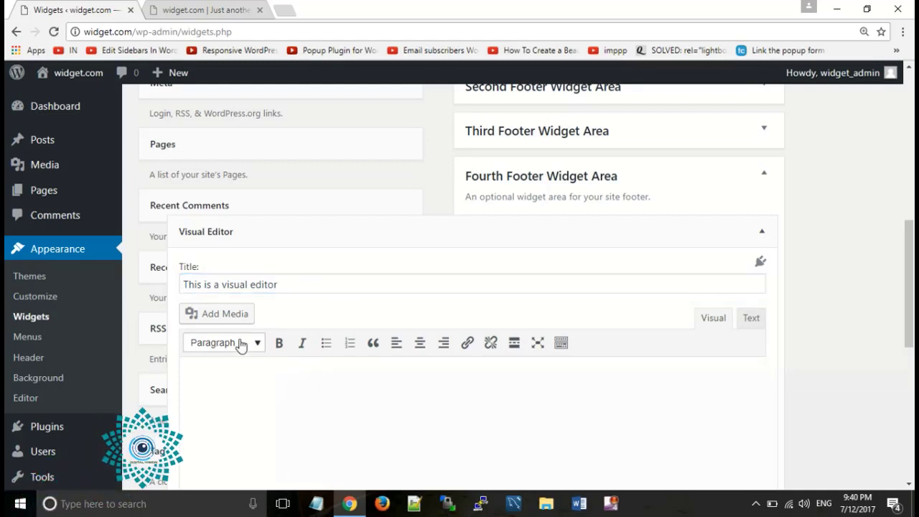
pyautogui.click(237, 313)
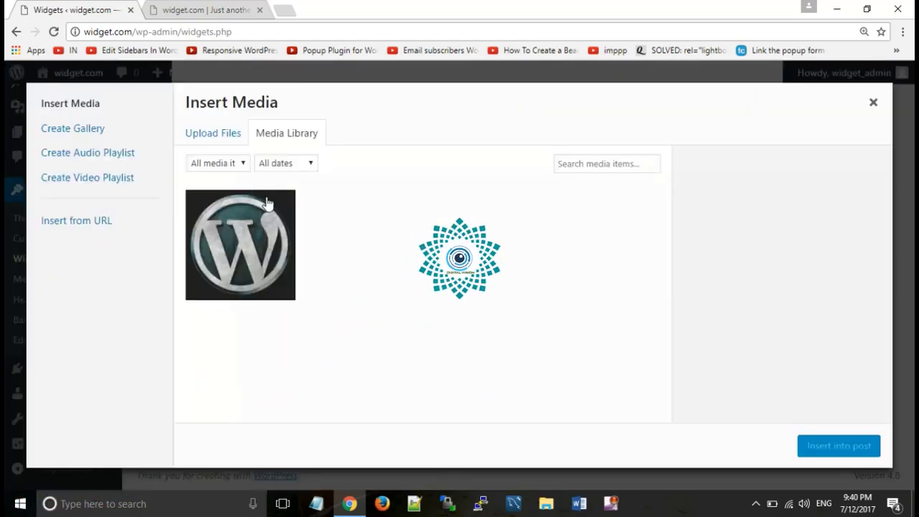
pyautogui.click(287, 271)
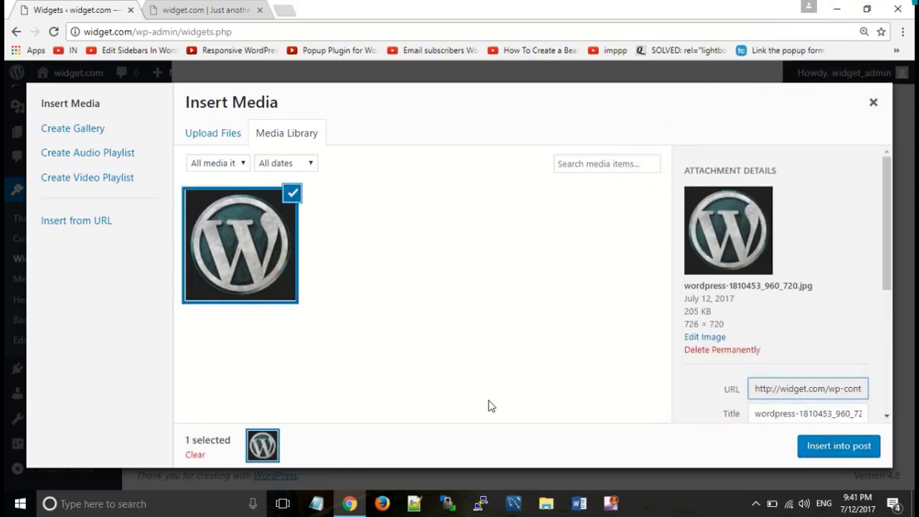
pyautogui.click(815, 449)
# Shrink the inserted logo image to a custom size of about 206 × 205 px and apply its image details.
pyautogui.scroll(-2, 428, 348)
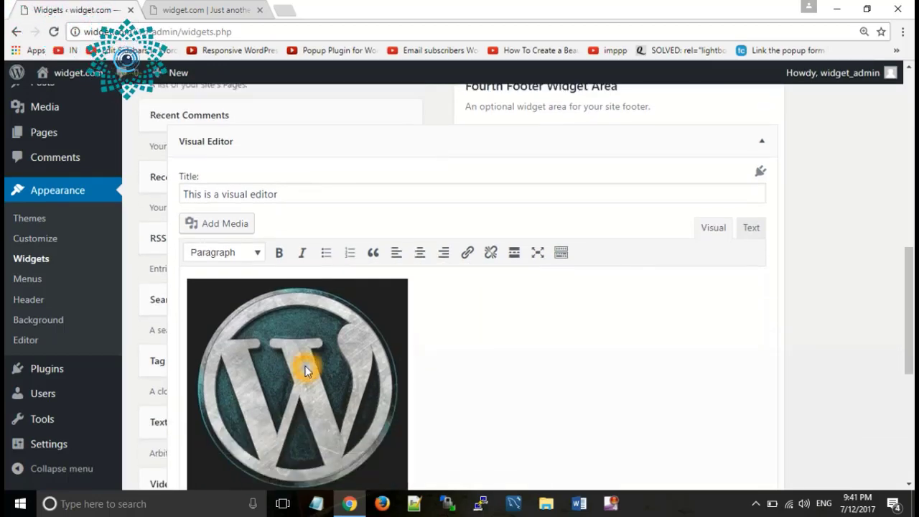
pyautogui.click(306, 370)
pyautogui.moveTo(408, 278); pyautogui.dragTo(355, 343)
pyautogui.click(298, 283)
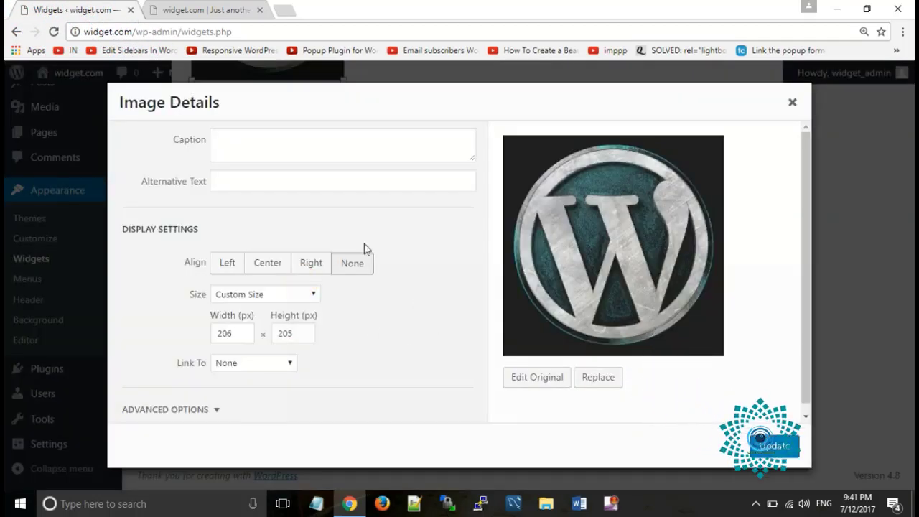
pyautogui.scroll(-1, 379, 357)
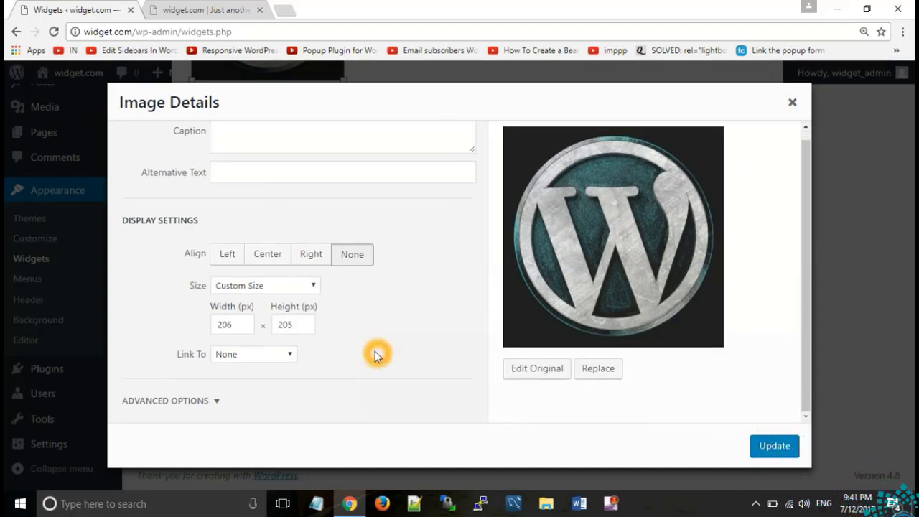
pyautogui.click(296, 286)
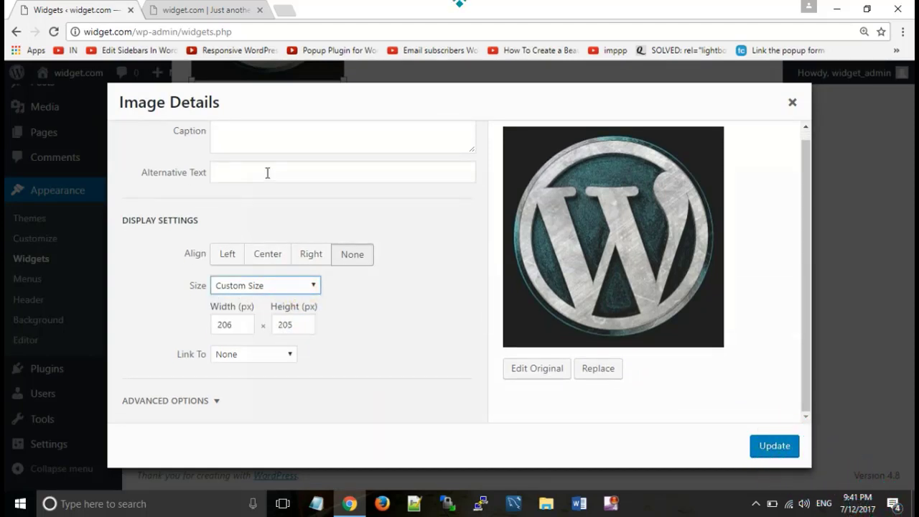
pyautogui.click(272, 355)
pyautogui.click(267, 352)
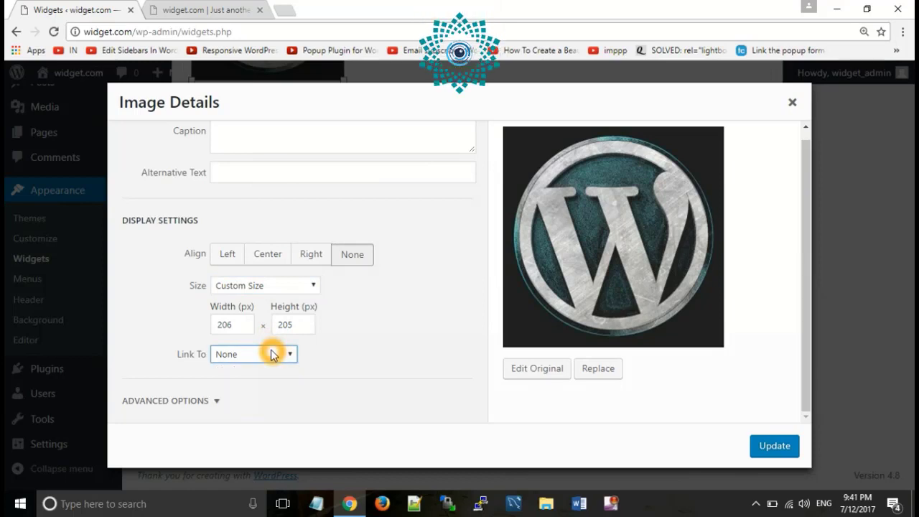
pyautogui.click(772, 453)
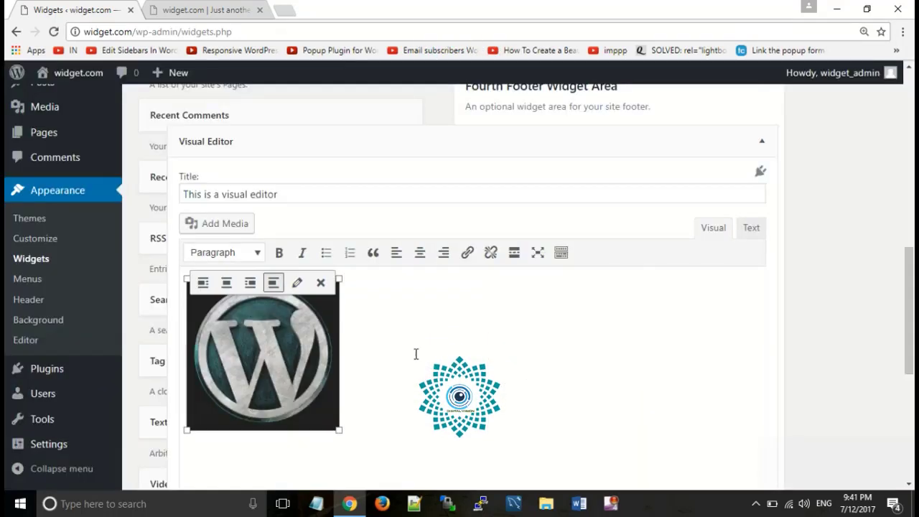
# Write "In this tutorial we will see how to manage widgets." below the logo image in the widget's content.
pyautogui.click(402, 416)
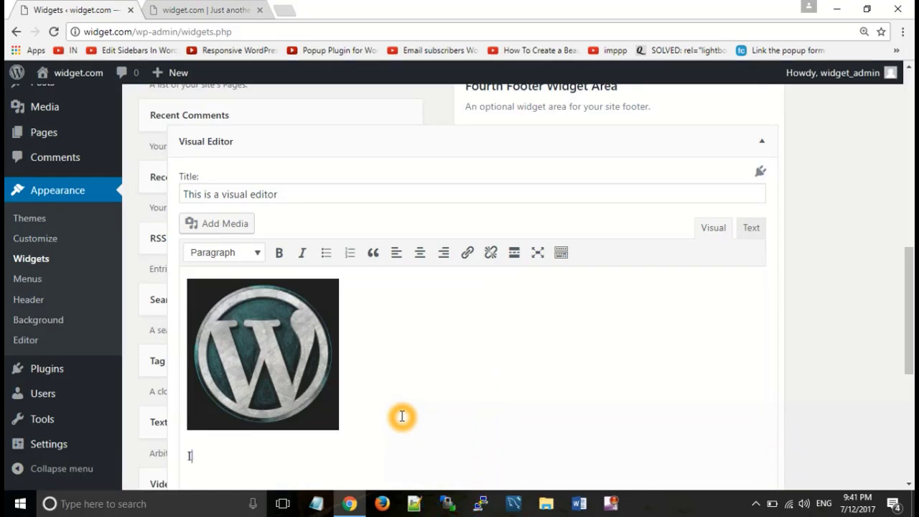
pyautogui.write('In this ')
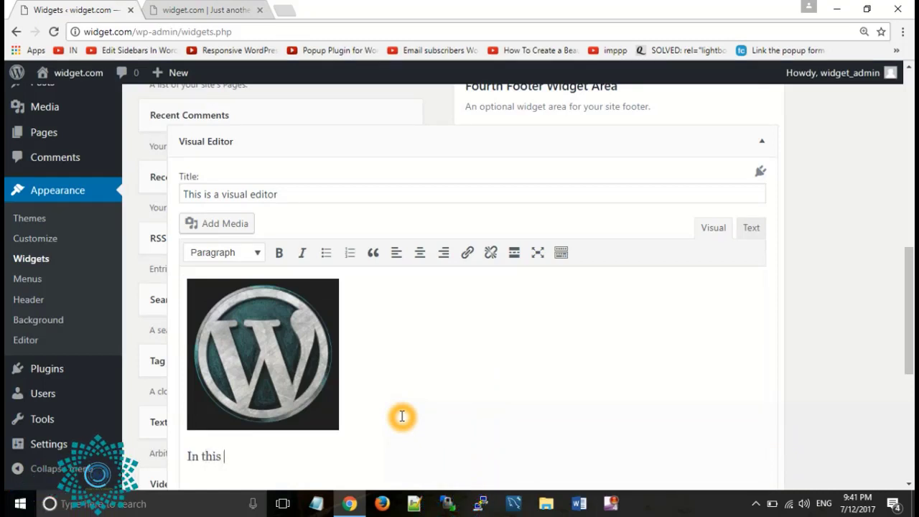
pyautogui.write('tutori')
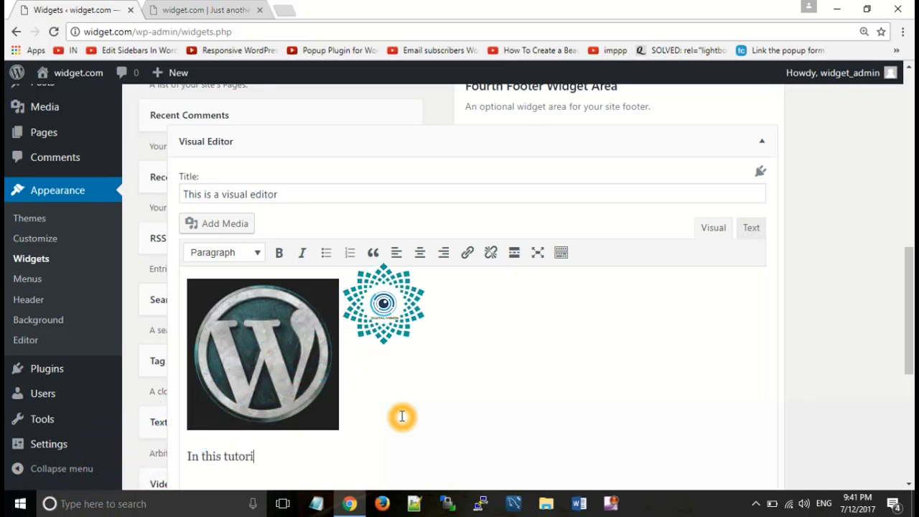
pyautogui.write('al we wil')
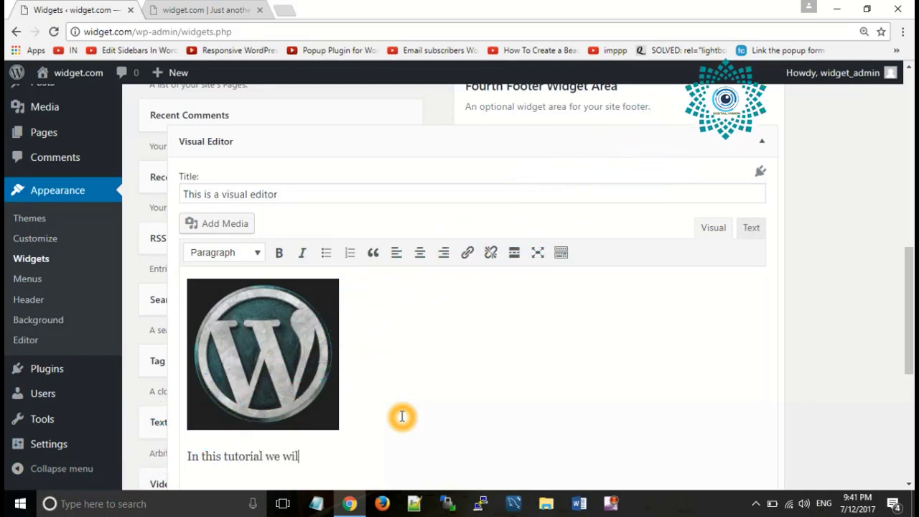
pyautogui.write('l')
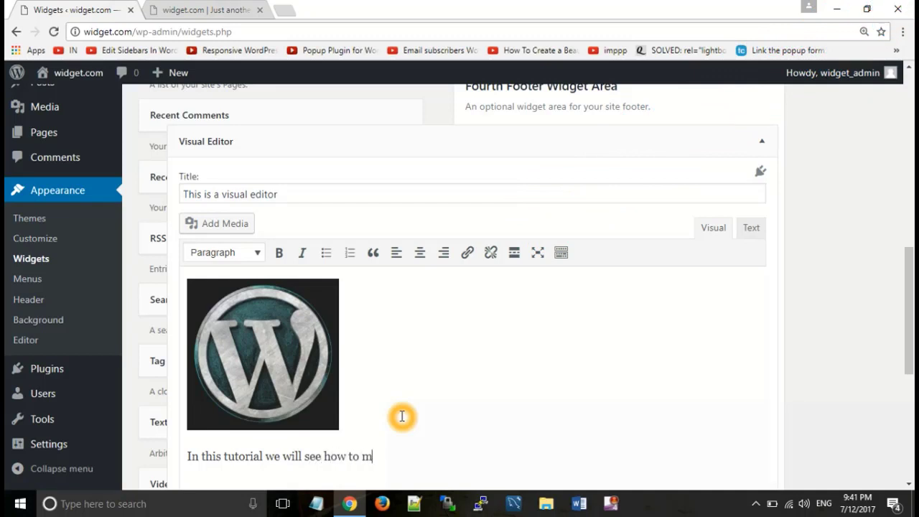
pyautogui.write('see how to manage')
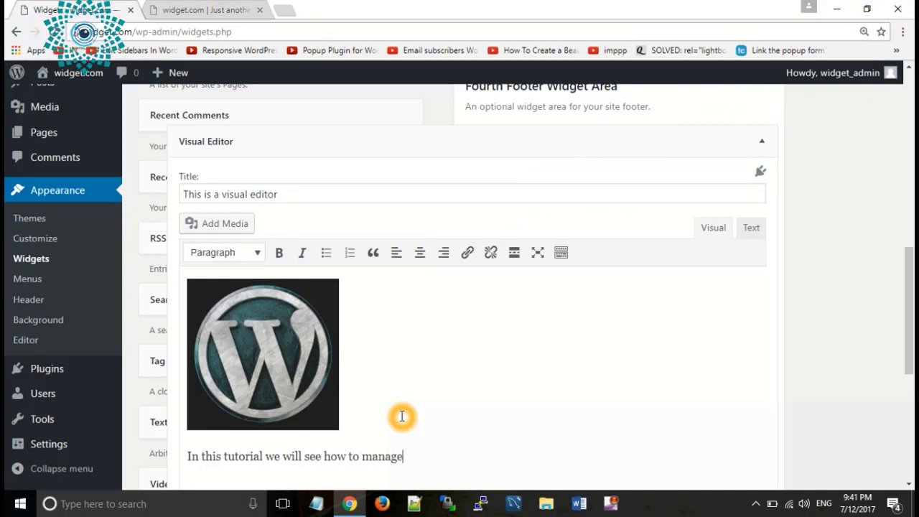
pyautogui.write(' widgets')
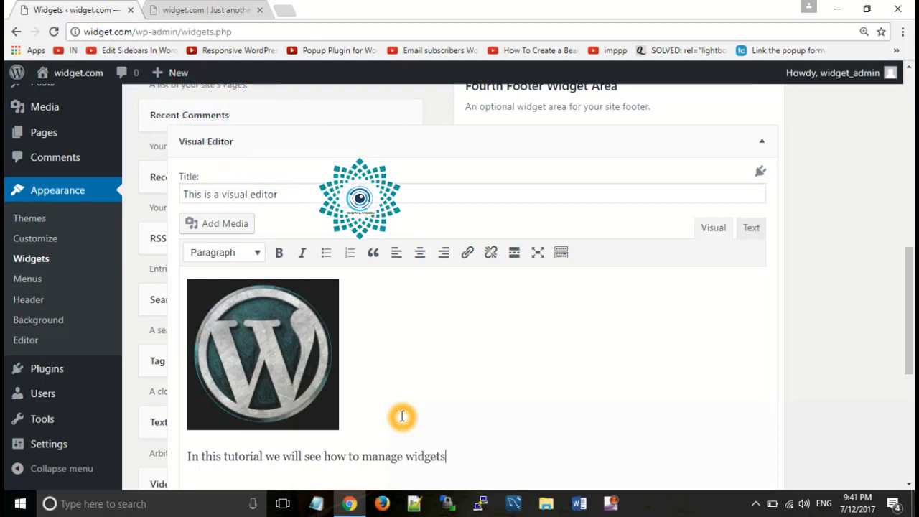
pyautogui.write('.')
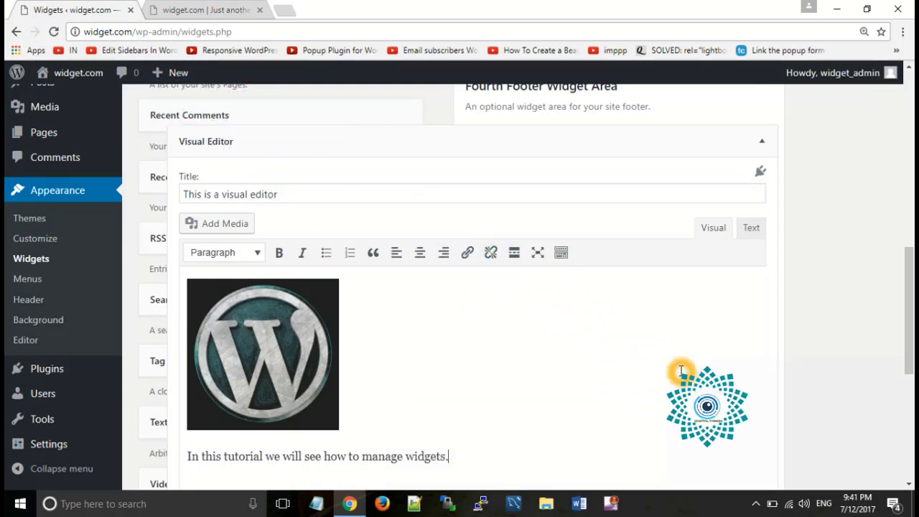
# Make the sentence below the logo image bold.
pyautogui.scroll(-3, 680, 371)
pyautogui.moveTo(455, 255); pyautogui.dragTo(157, 229)
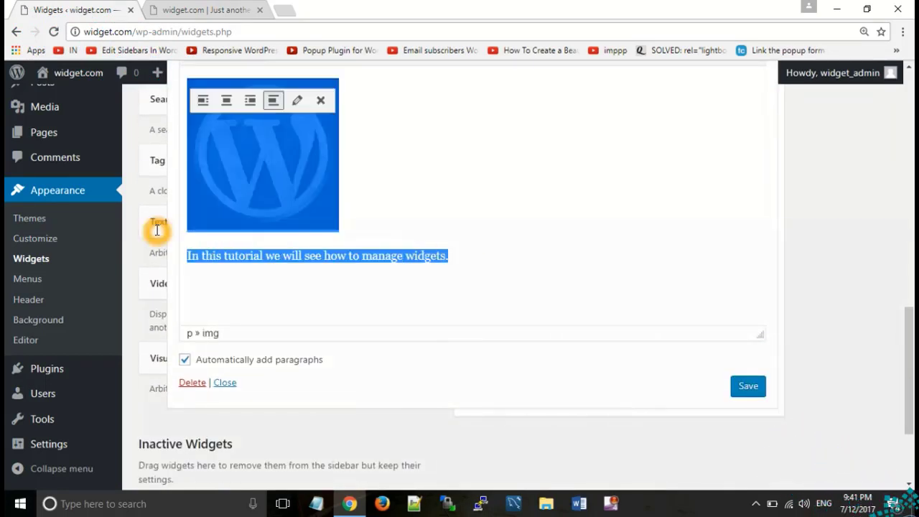
pyautogui.click(450, 257)
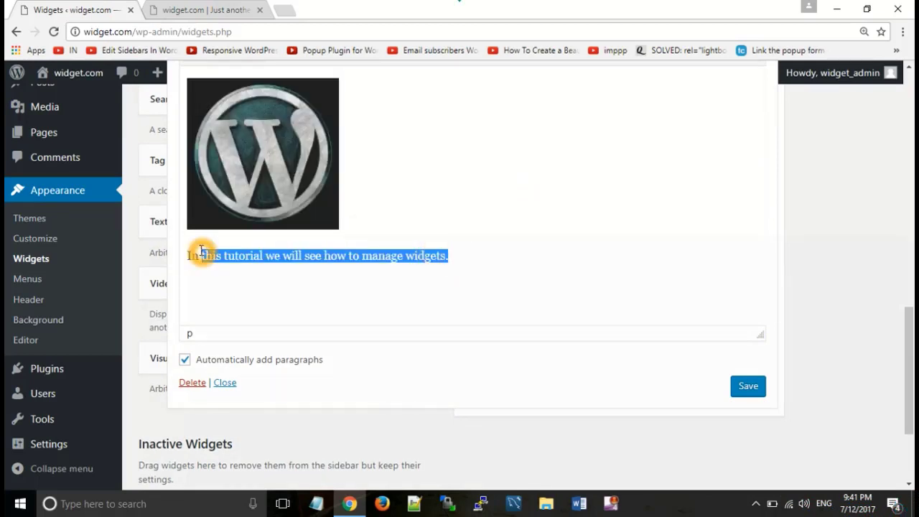
pyautogui.scroll(3, 912, 346)
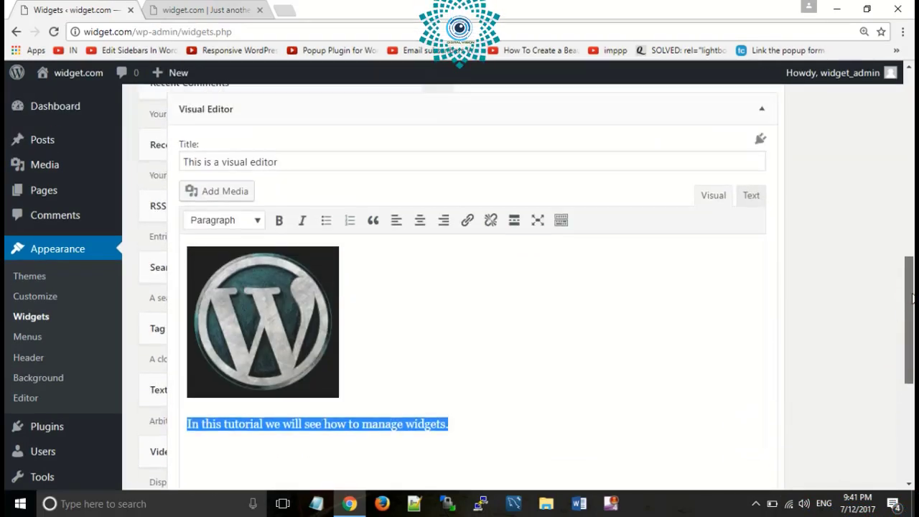
pyautogui.click(278, 220)
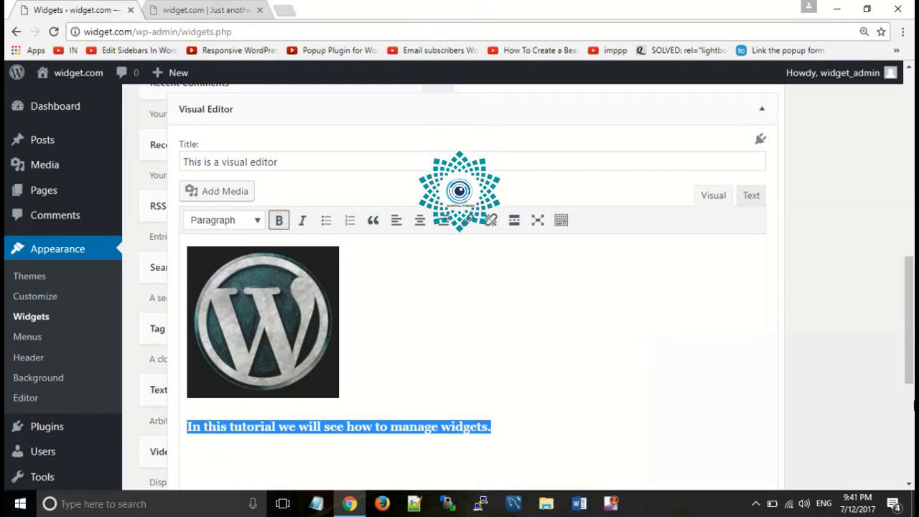
# Save the Visual Editor widget in the Fourth Footer Widget Area and collapse it.
pyautogui.scroll(-3, 906, 359)
pyautogui.click(743, 371)
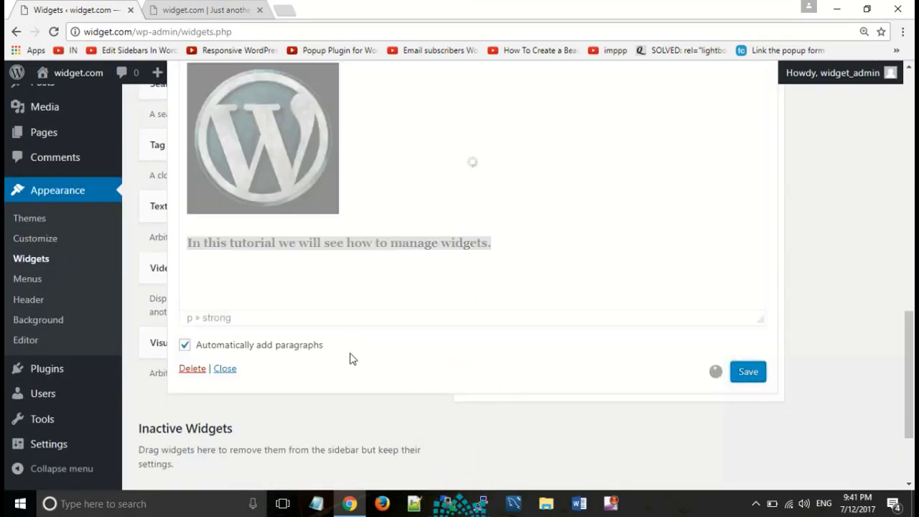
pyautogui.click(225, 369)
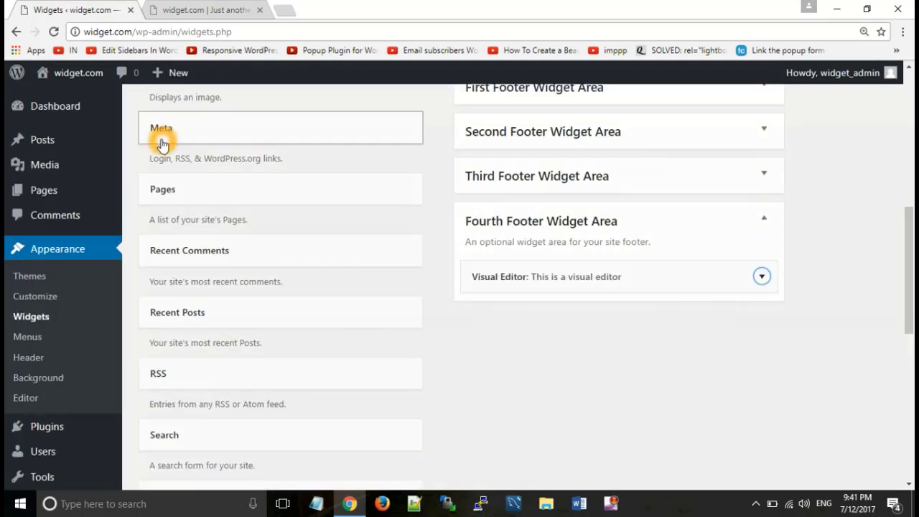
# Reload the live widget.com site and check the footer's visual editor widget with its logo image and bold sentence.
pyautogui.click(188, 11)
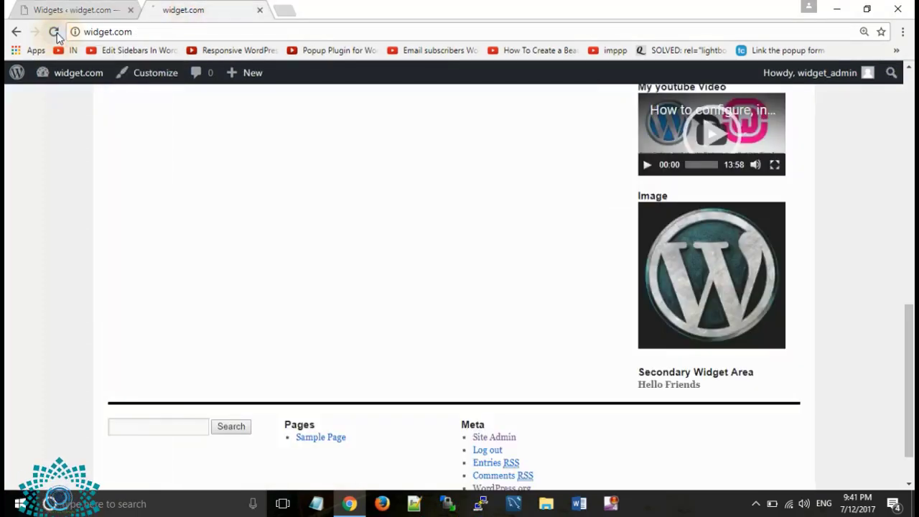
pyautogui.click(56, 33)
pyautogui.click(475, 281)
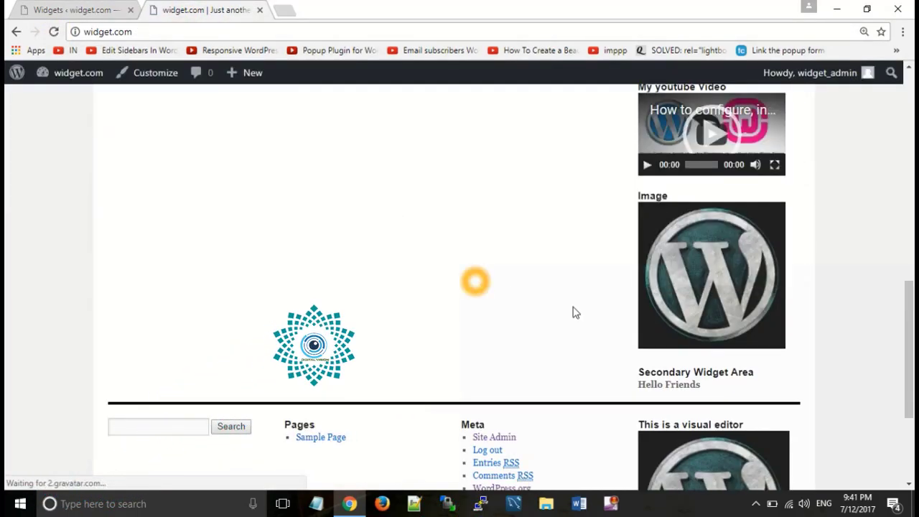
pyautogui.moveTo(911, 363); pyautogui.dragTo(914, 424)
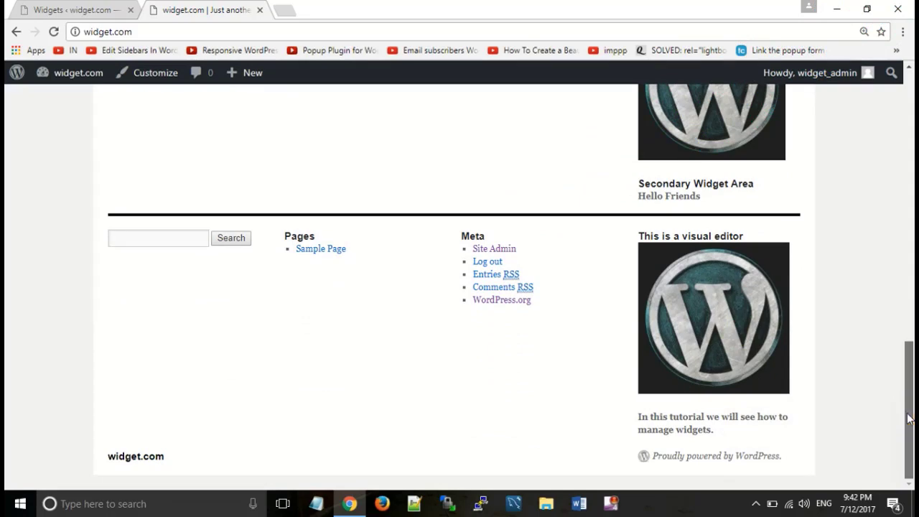
pyautogui.moveTo(910, 420); pyautogui.dragTo(909, 154)
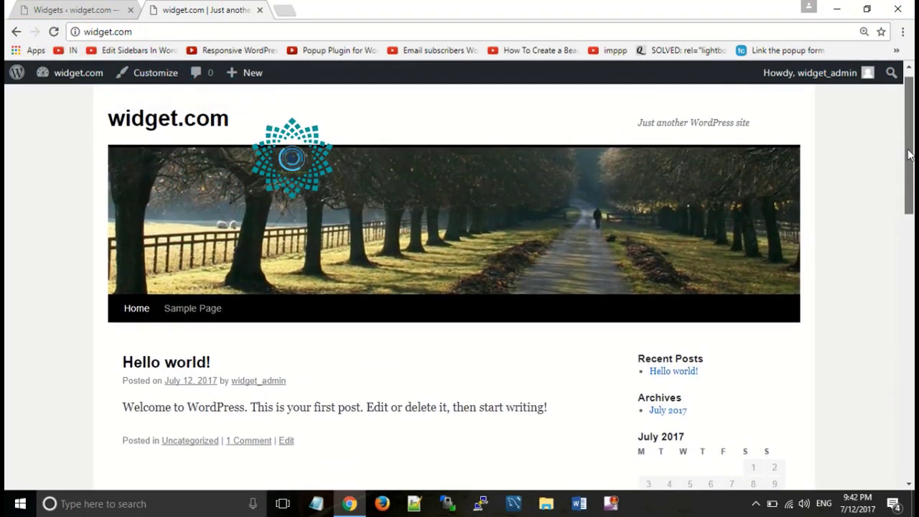
pyautogui.click(908, 155)
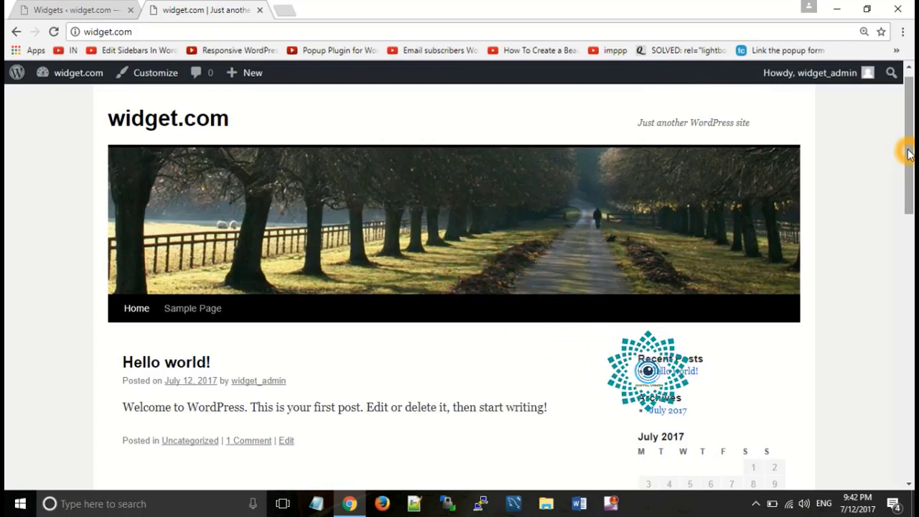